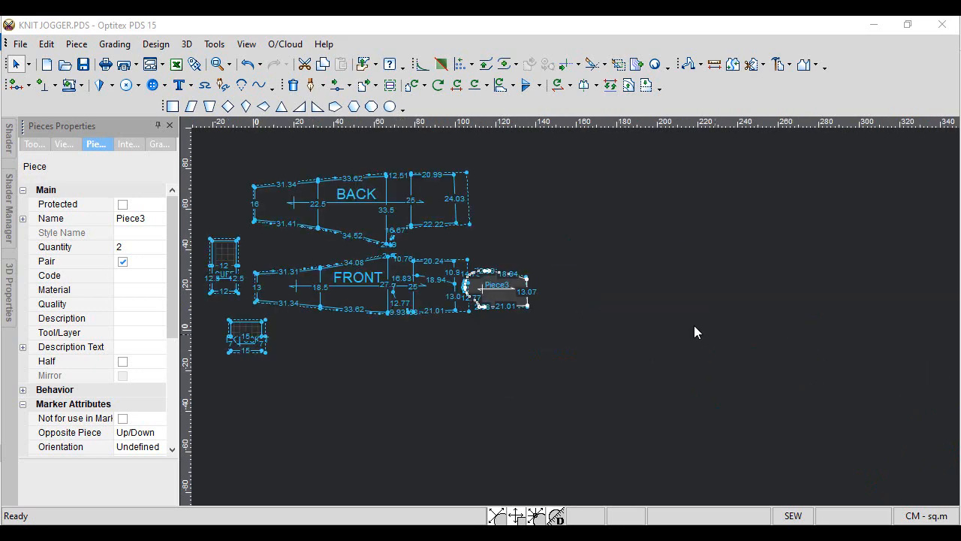
Move Piece3 away from the end of the FRONT piece into empty space
scroll(428, 264, down, 1)
scroll(428, 264, up, 3)
scroll(481, 289, down, 7)
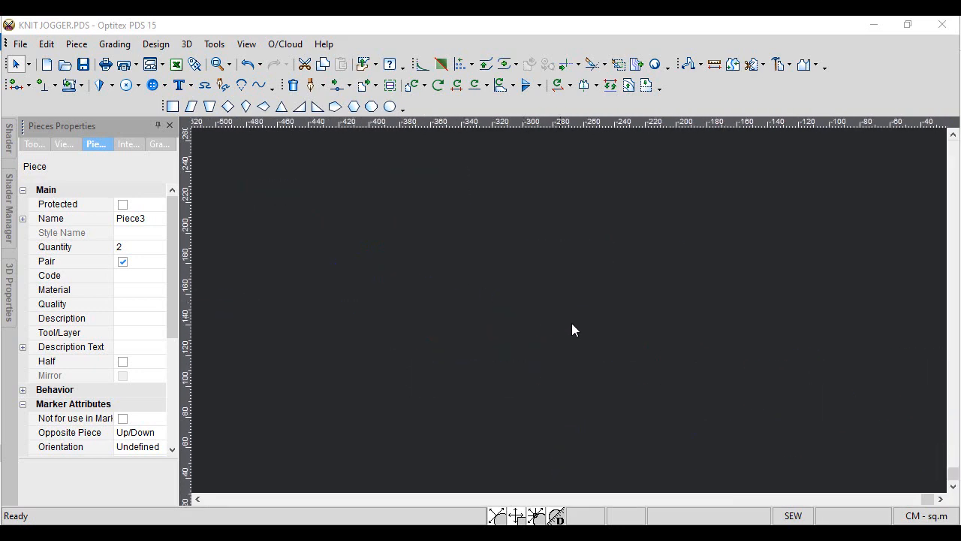
key(Home)
scroll(443, 252, up, 4)
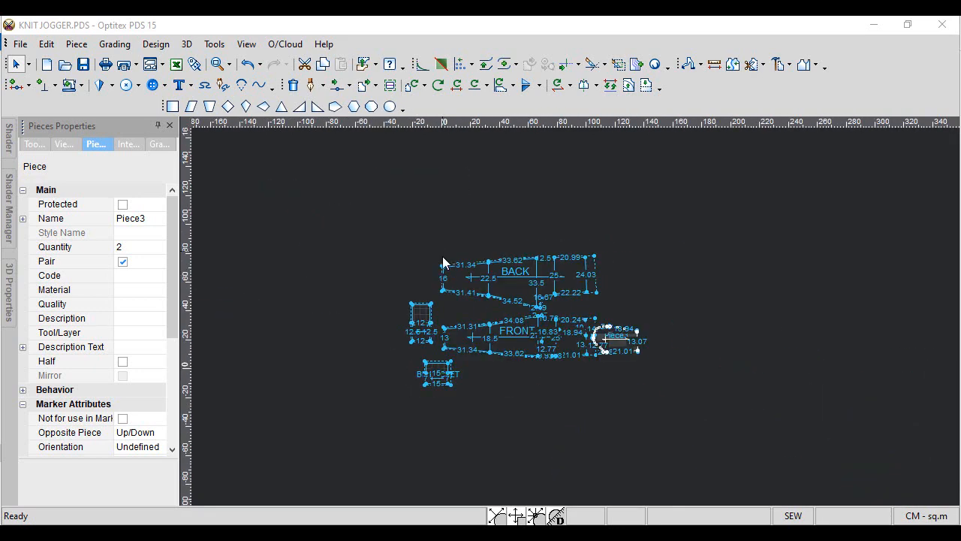
scroll(563, 336, up, 1)
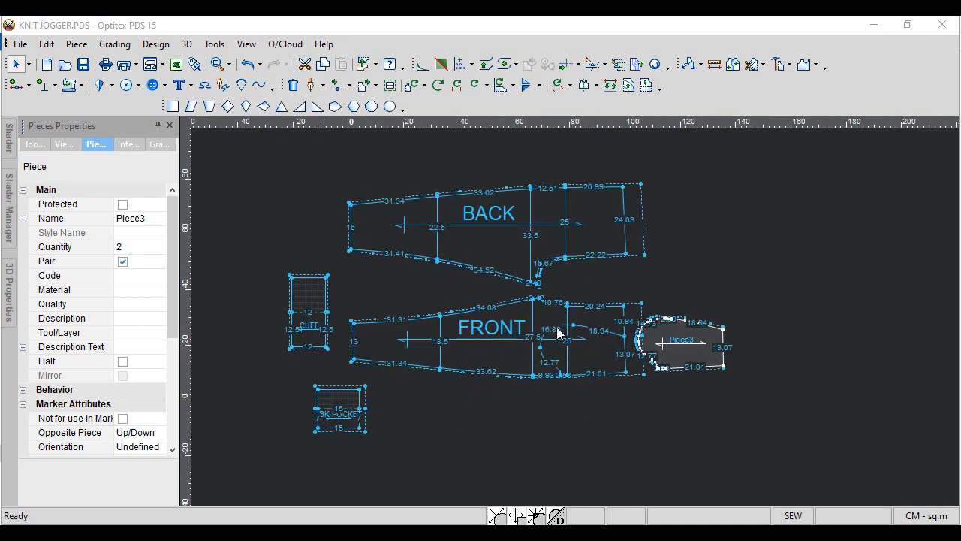
scroll(535, 314, up, 1)
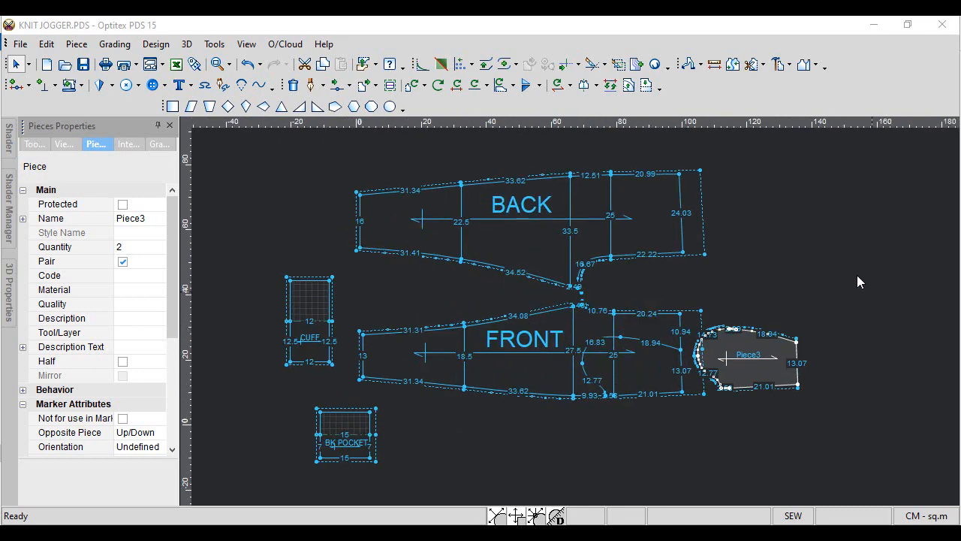
drag(763, 376, 852, 389)
Open the sizes table and rename the base size as M, matching the sample size in the KNIT JOGGER.pdf spec sheet
click(109, 46)
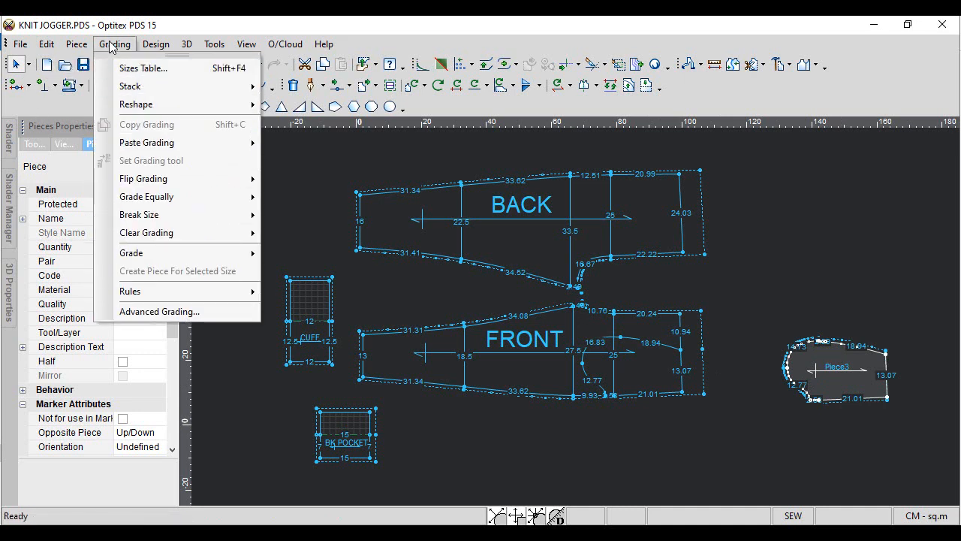
click(149, 69)
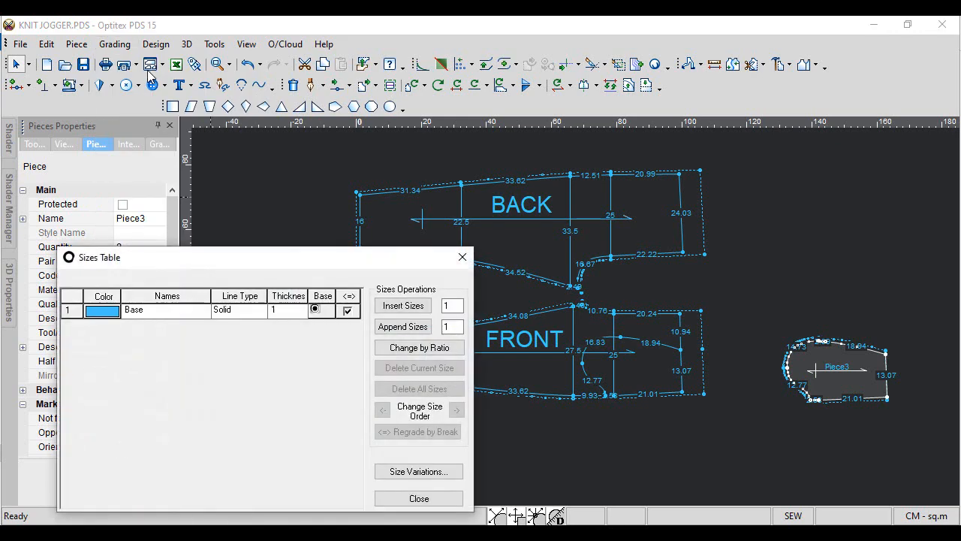
click(181, 316)
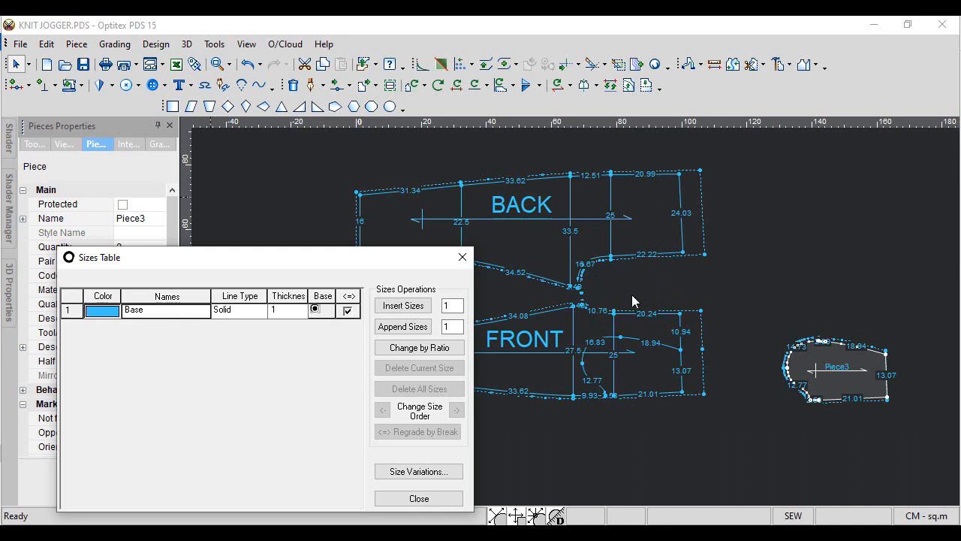
click(331, 500)
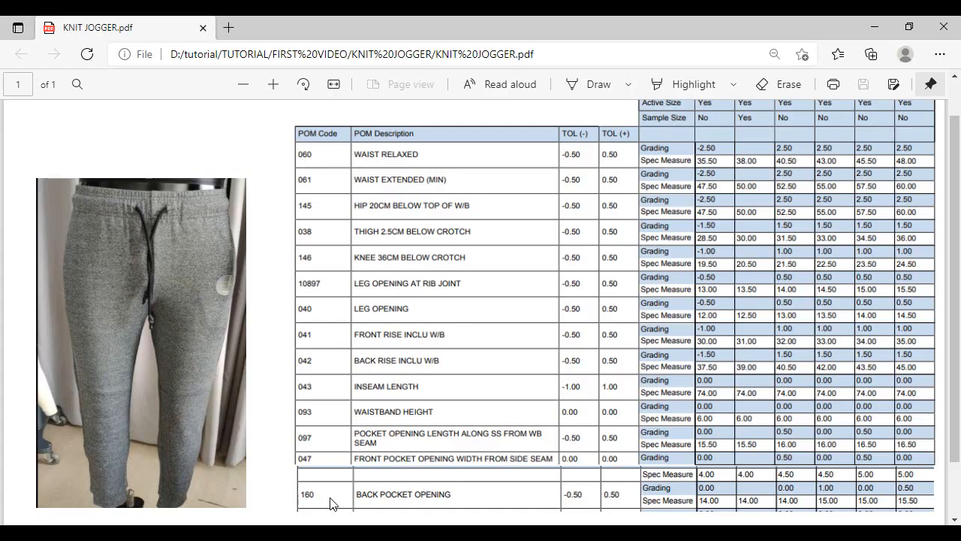
scroll(739, 173, up, 1)
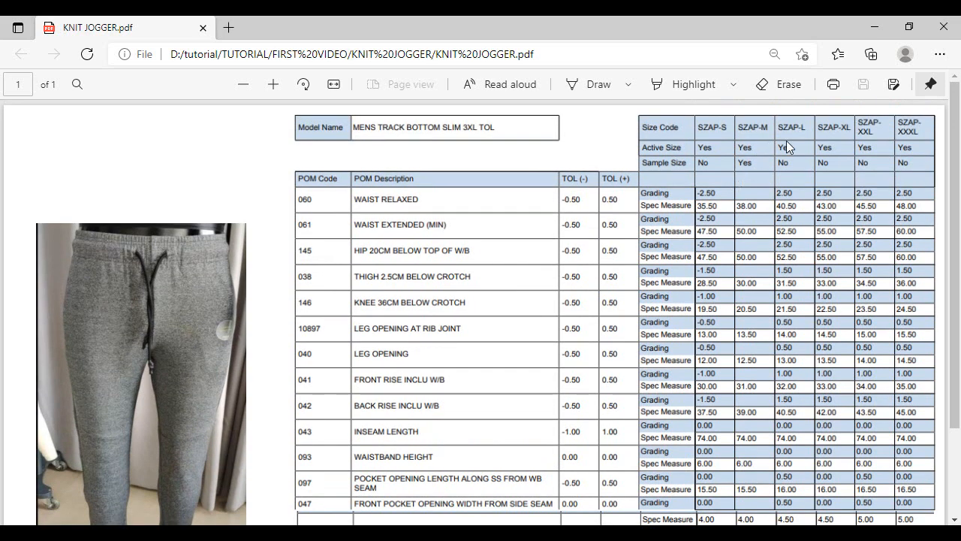
ctrl+scroll(783, 133, up, 2)
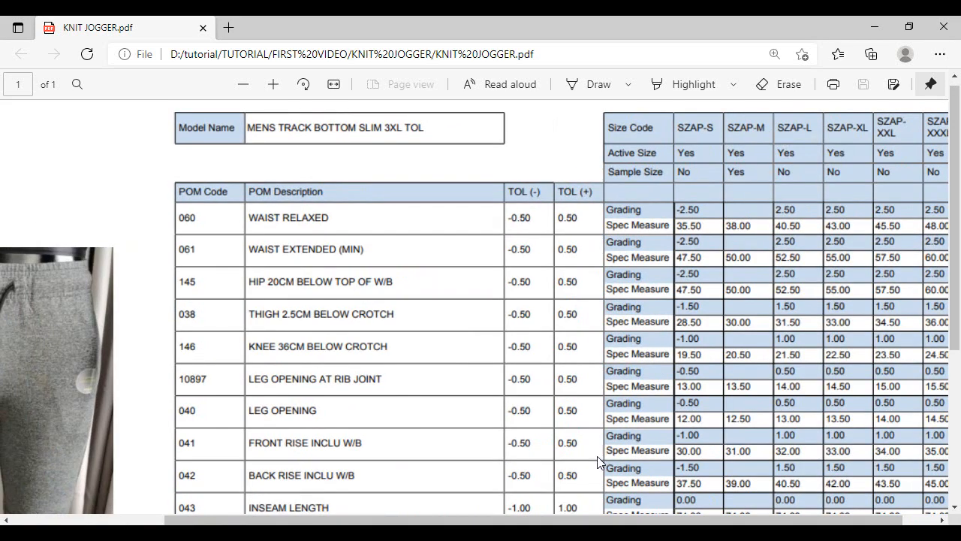
drag(589, 519, 630, 518)
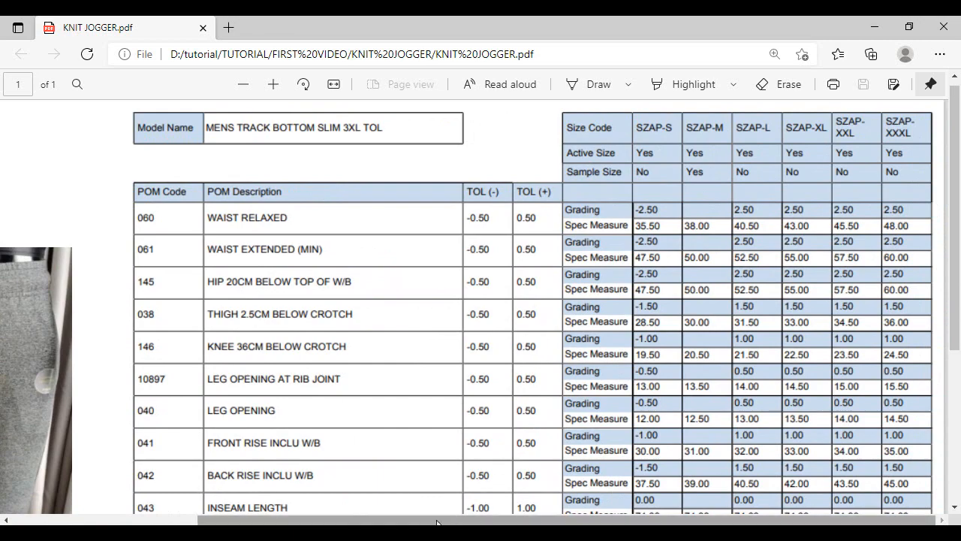
key(alt+Tab)
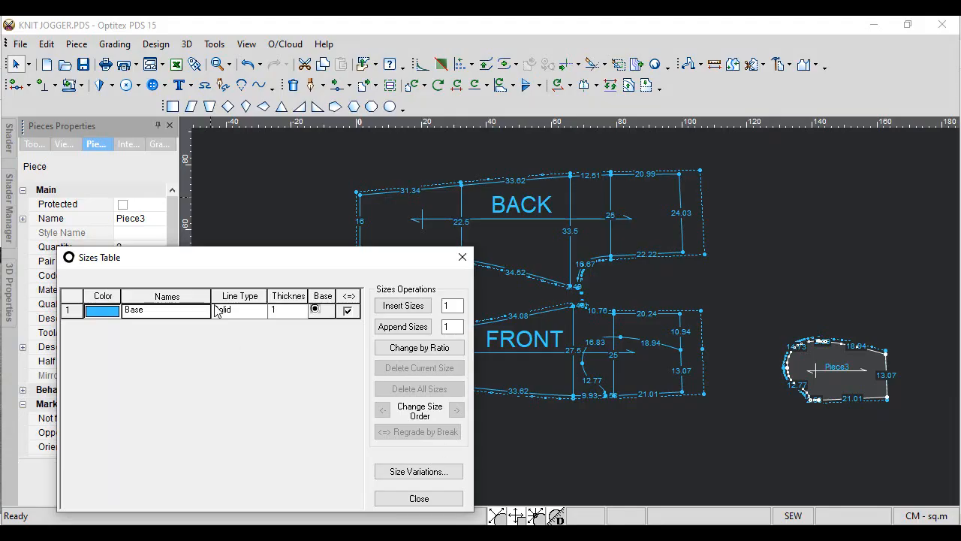
double_click(185, 316)
text(M)
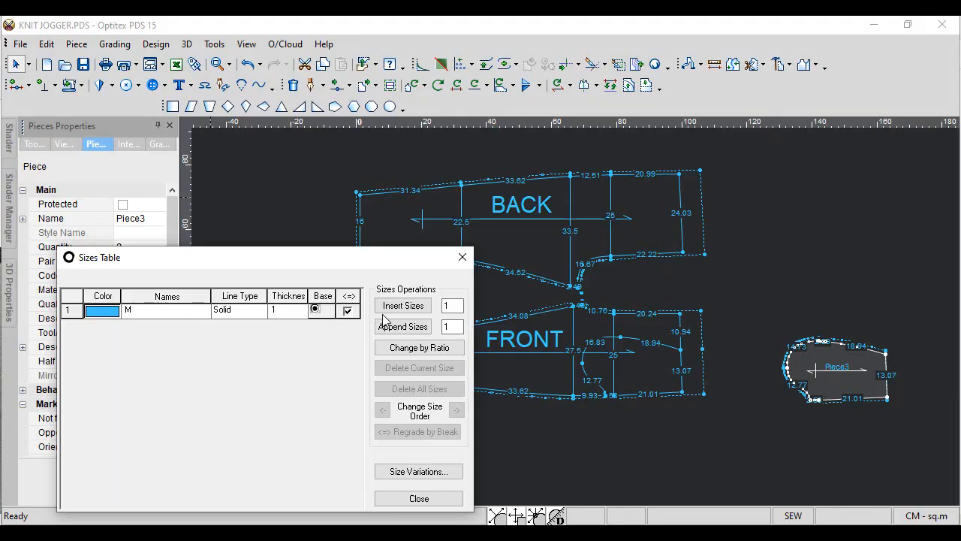
Recheck the size codes in KNIT JOGGER.pdf and insert a size named S before M in the sizes table
key(alt+Tab)
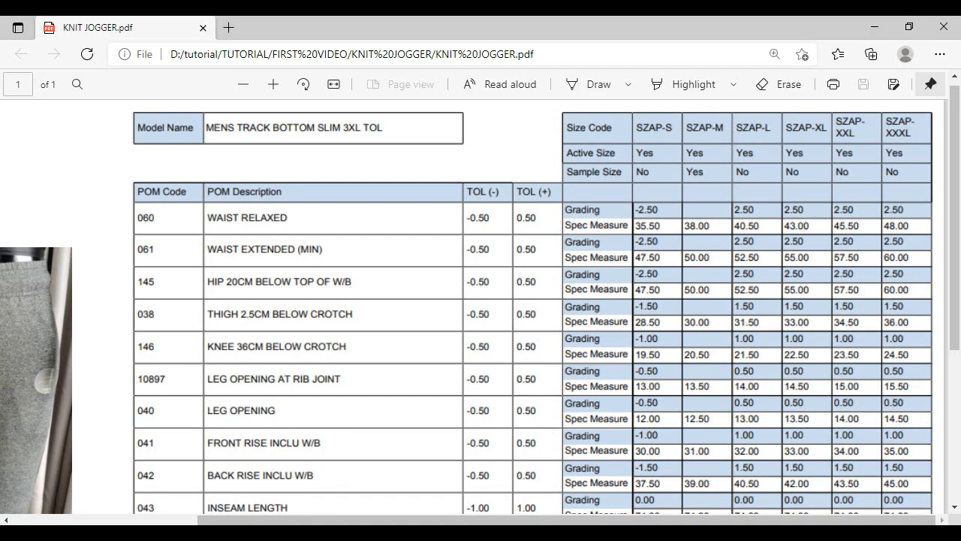
key(alt+Tab)
click(380, 305)
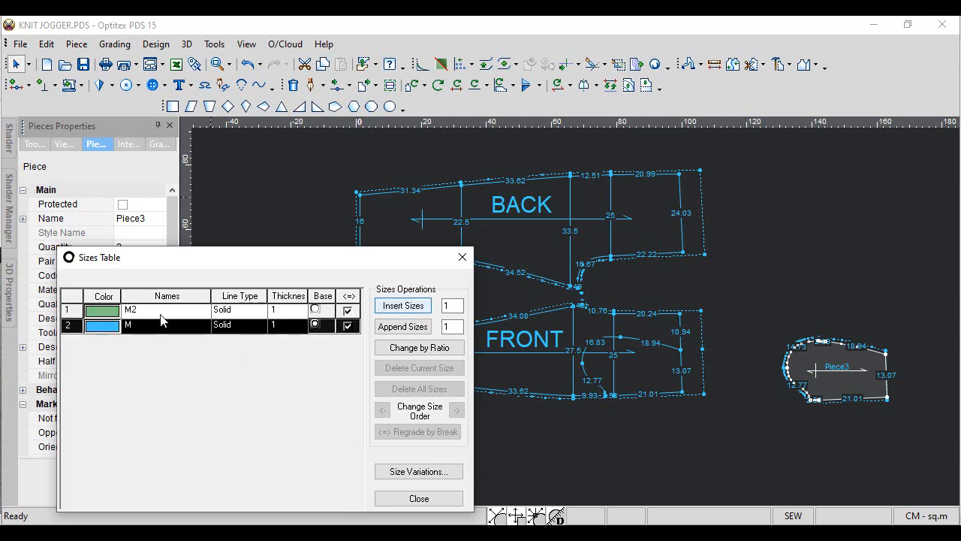
click(160, 314)
text(S)
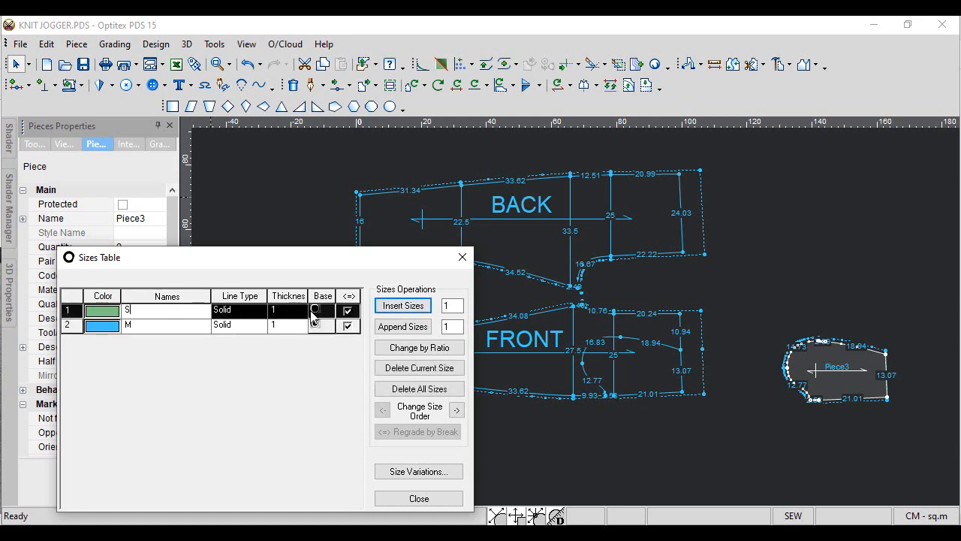
Append two sizes after M and name them L and XL
click(129, 324)
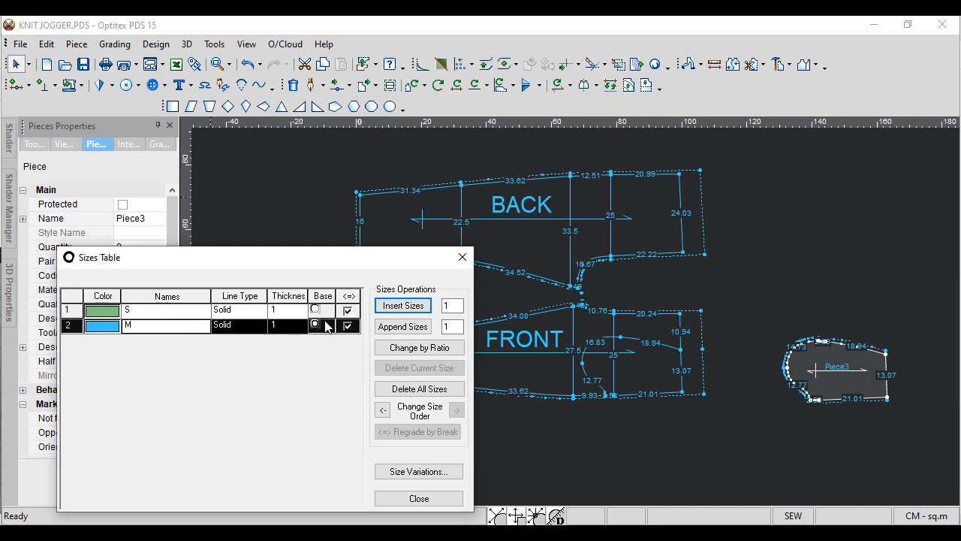
click(403, 325)
click(172, 341)
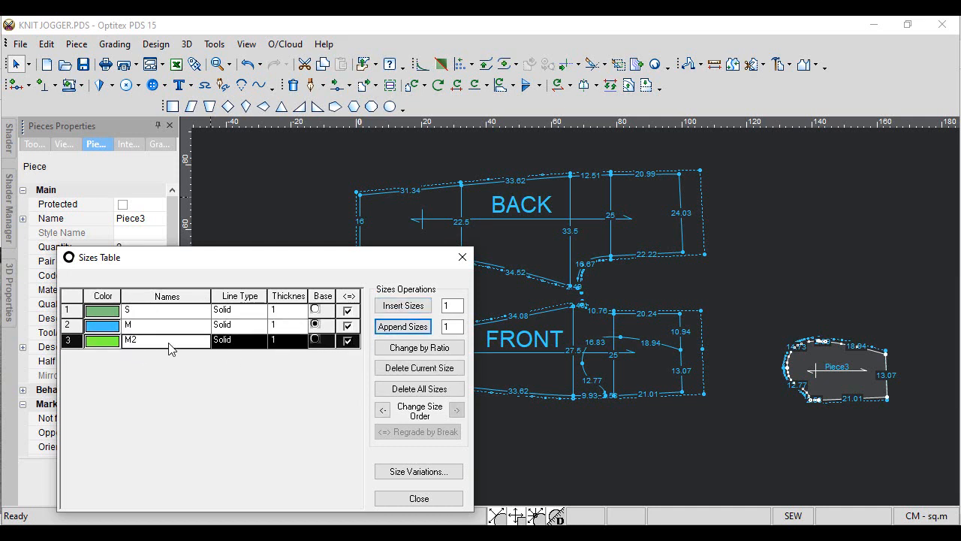
text(L)
click(384, 331)
click(173, 356)
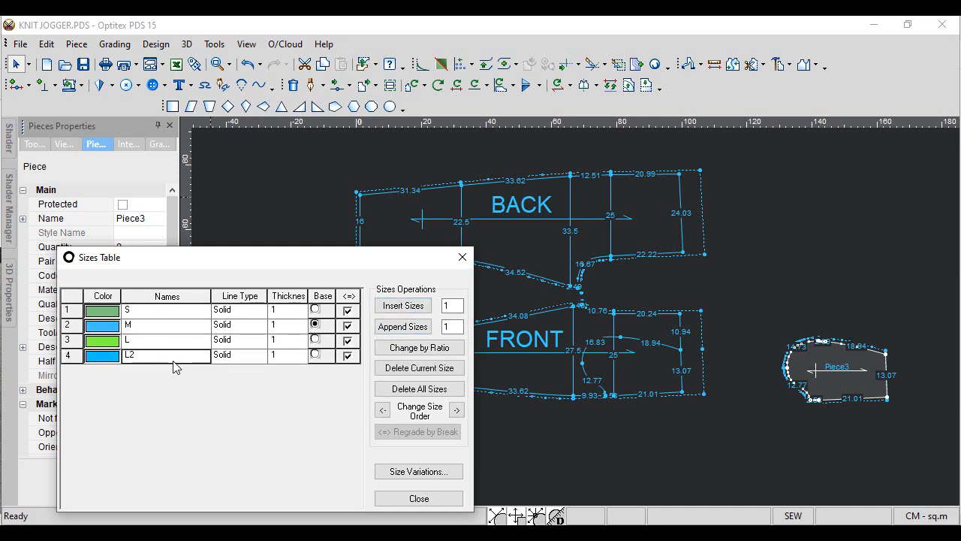
text(XL)
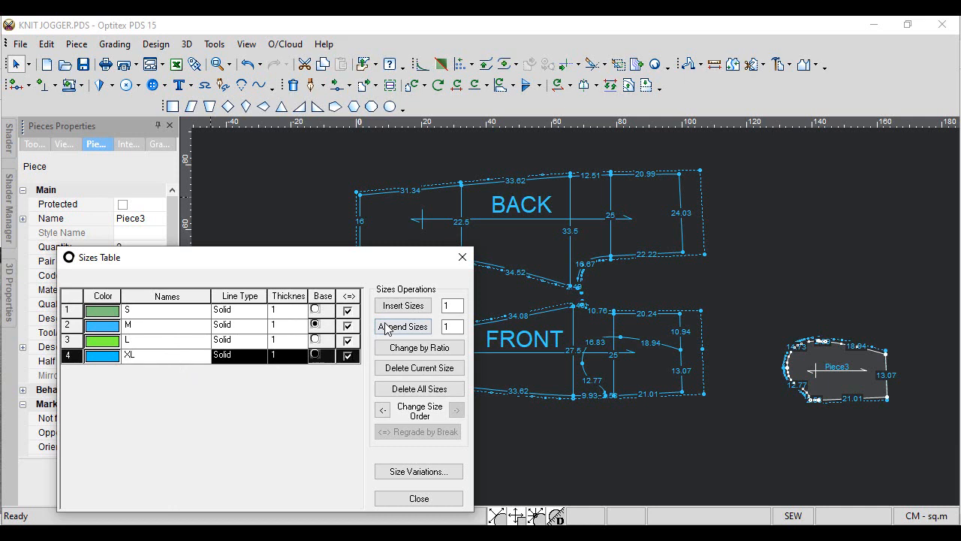
Append two more sizes named XXL and 3XL, and close the sizes table
click(386, 327)
click(166, 372)
text(XX)
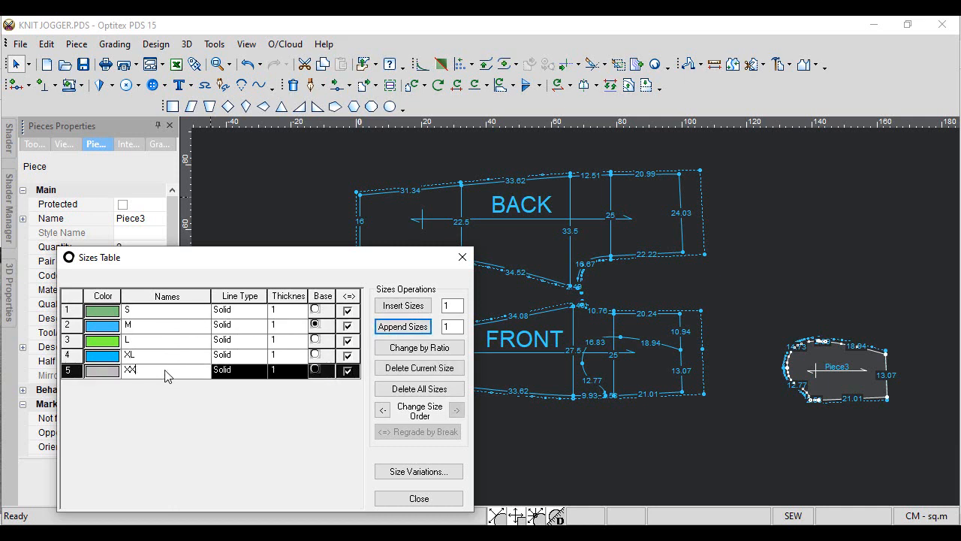
text(L)
click(402, 326)
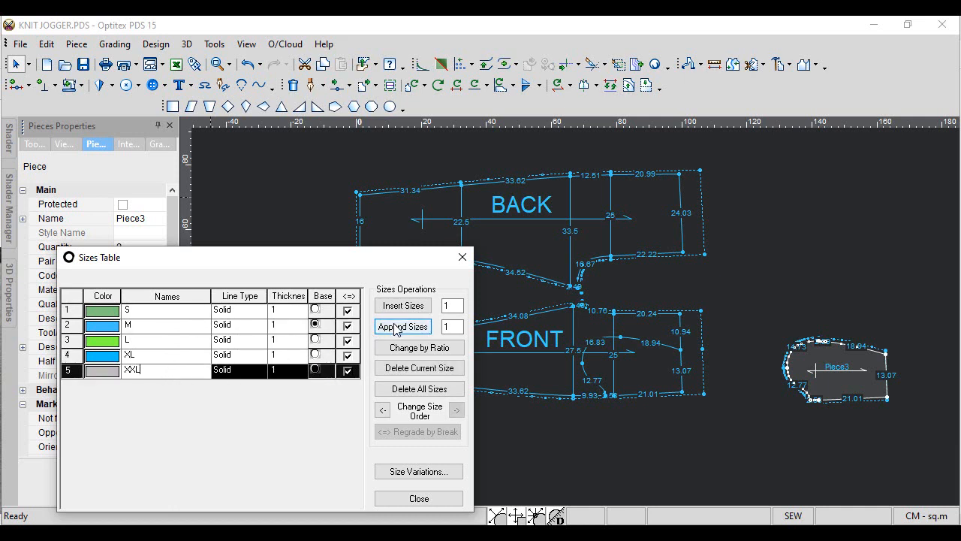
click(167, 390)
text(3)
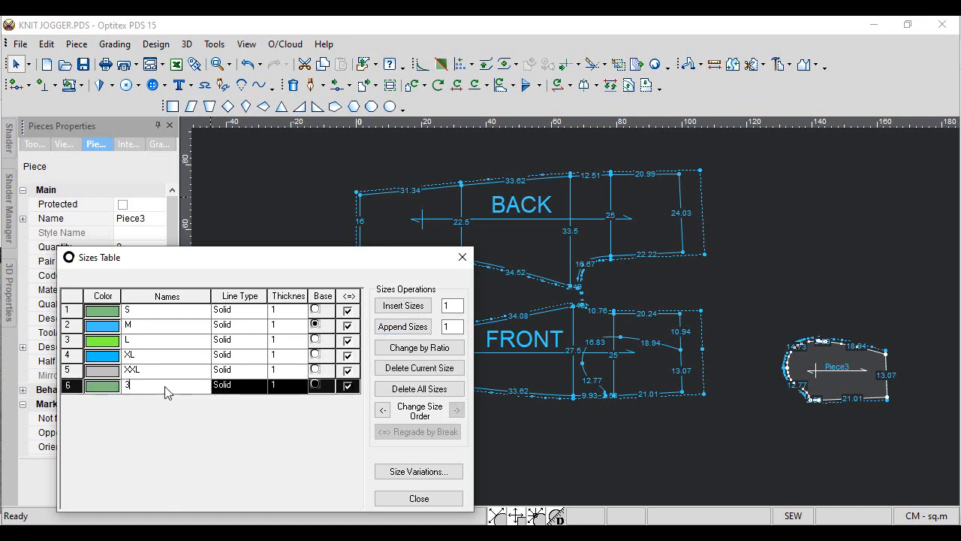
text(XL)
click(402, 499)
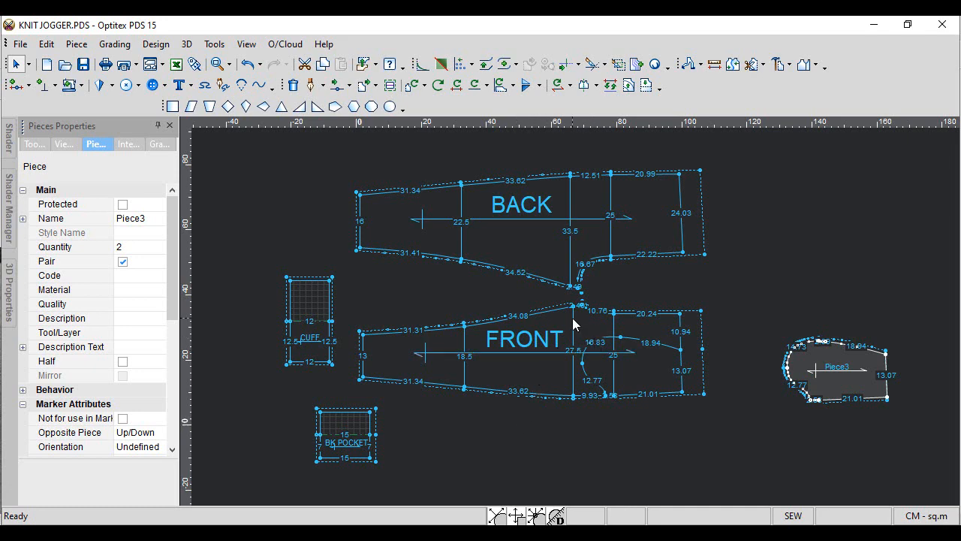
scroll(572, 314, up, 2)
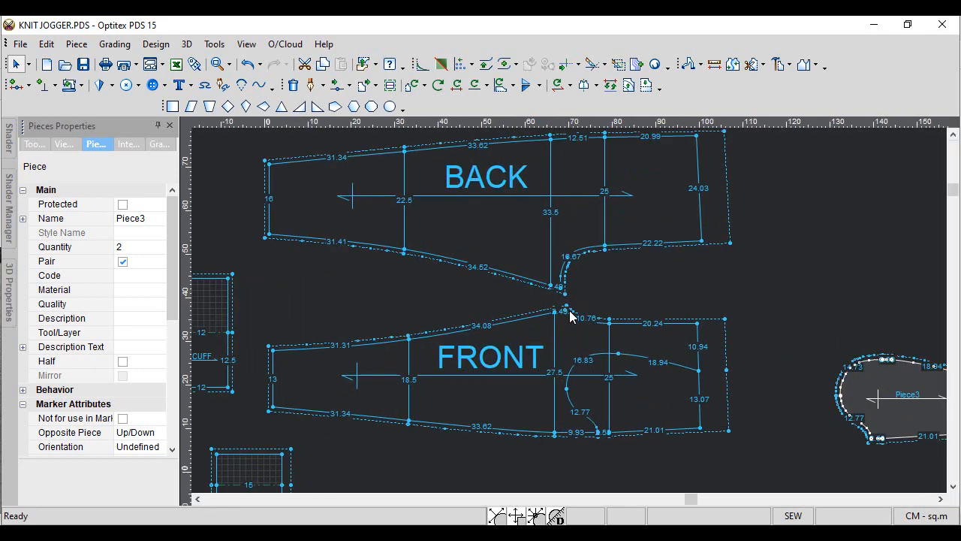
key(m)
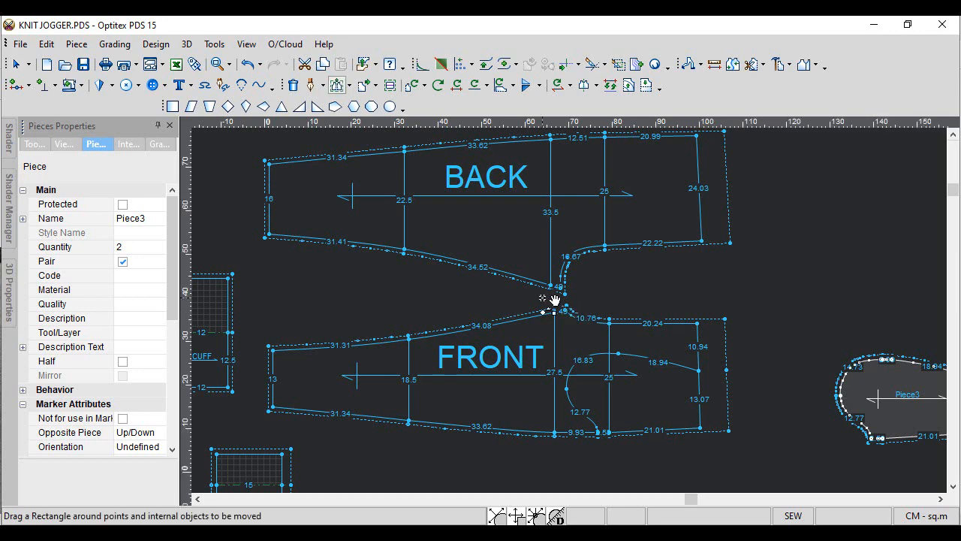
right_click(807, 257)
click(826, 262)
Measure the FRONT piece's inseam along its edge from the leg opening to the crotch point
scroll(570, 315, up, 2)
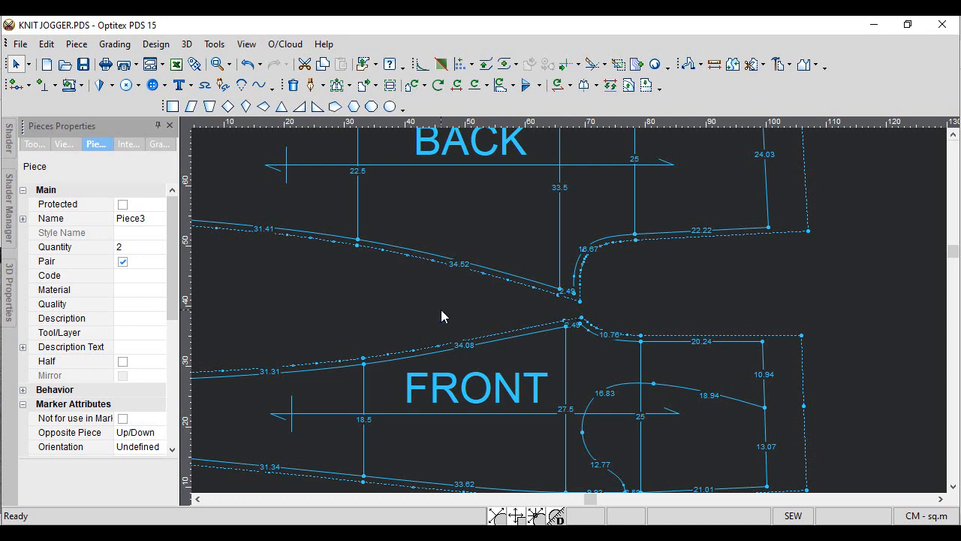
scroll(517, 286, down, 1)
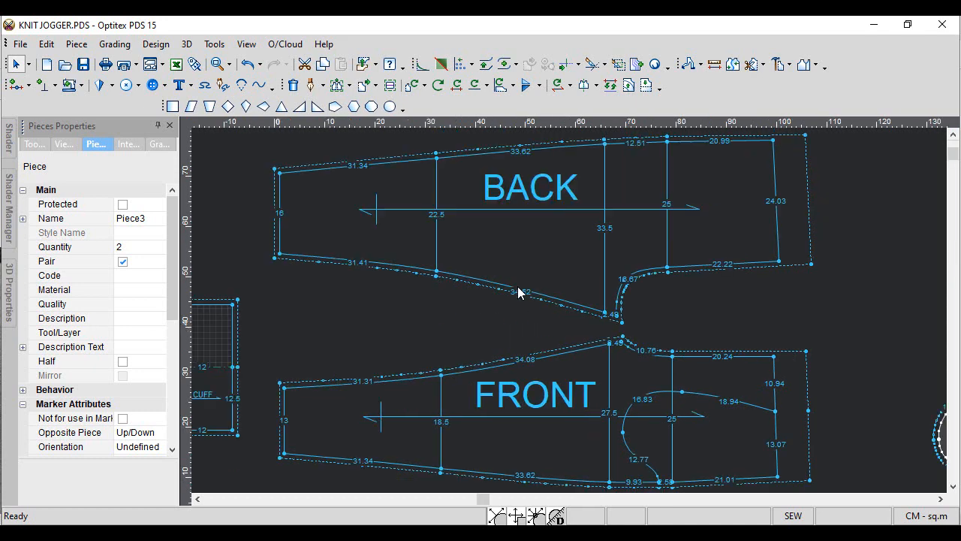
click(714, 64)
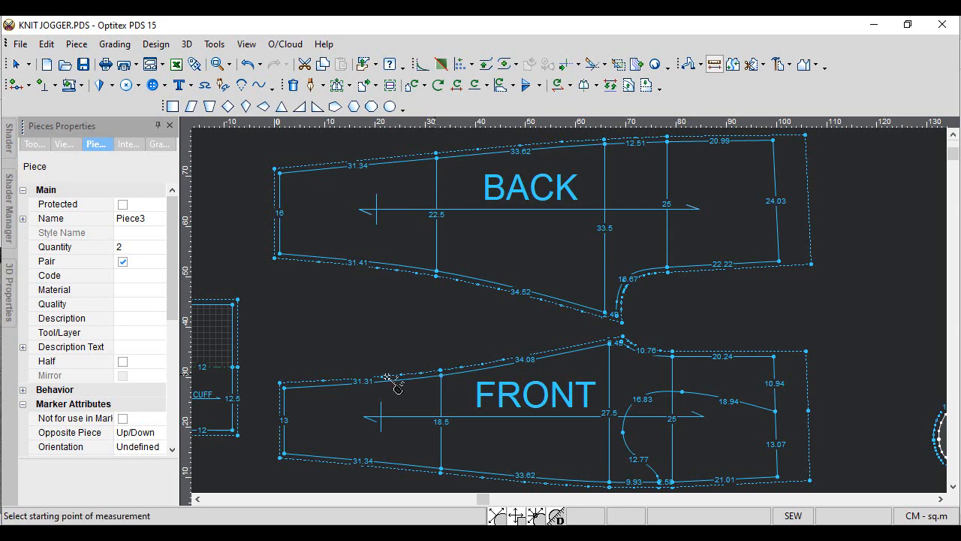
click(284, 387)
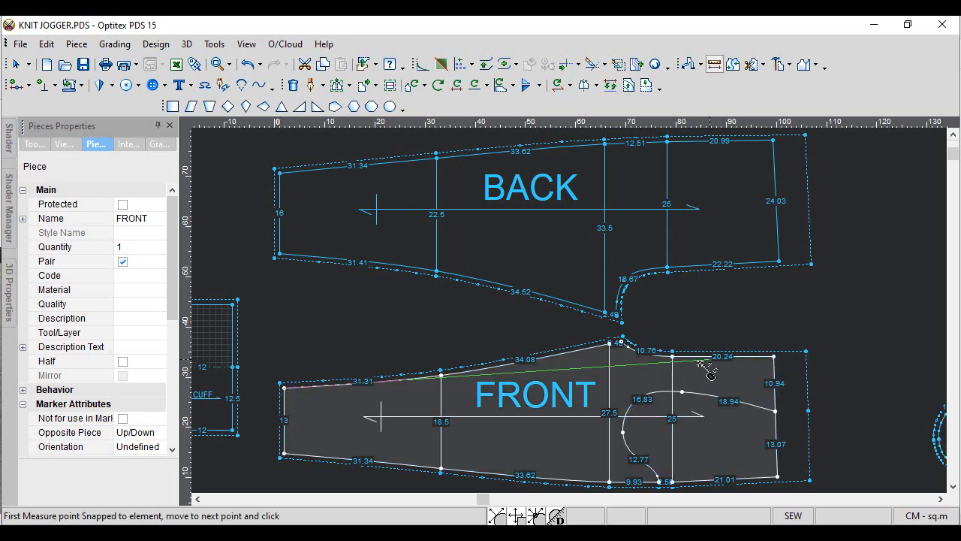
click(623, 339)
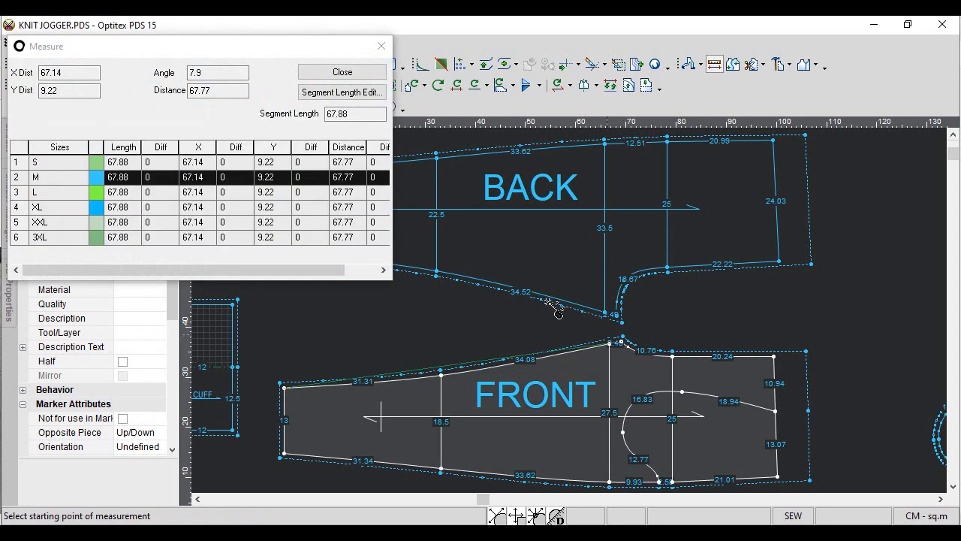
double_click(345, 114)
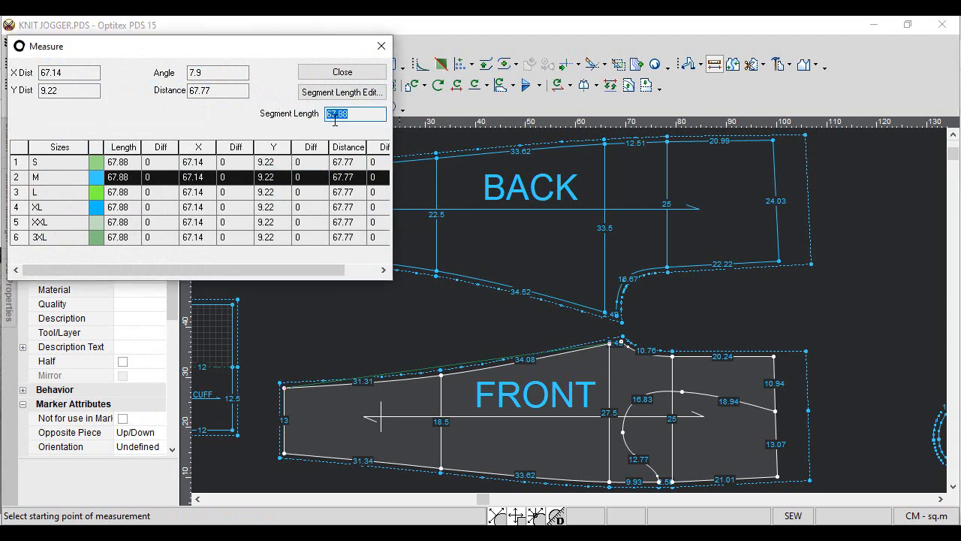
click(342, 71)
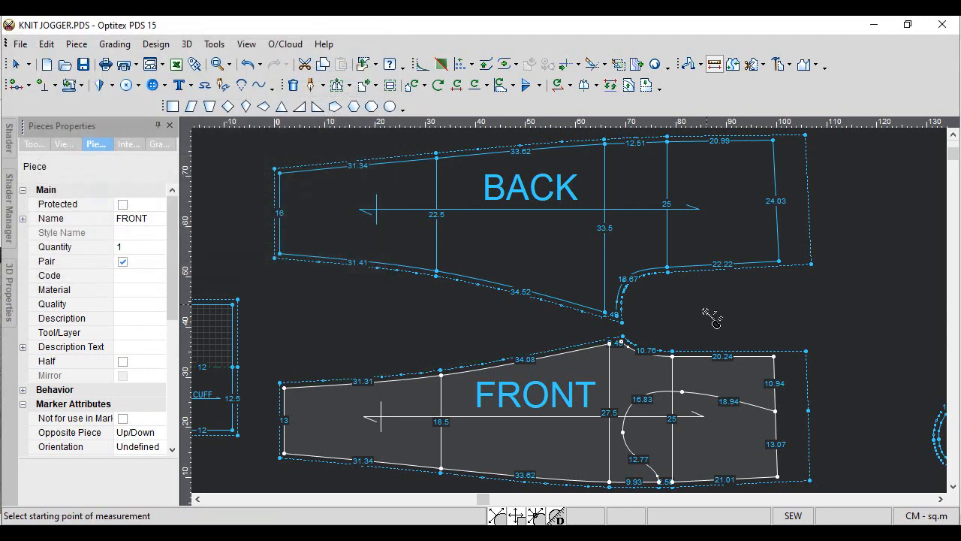
Measure the BACK piece's inseam along its edge from the crotch point to the leg opening
click(612, 316)
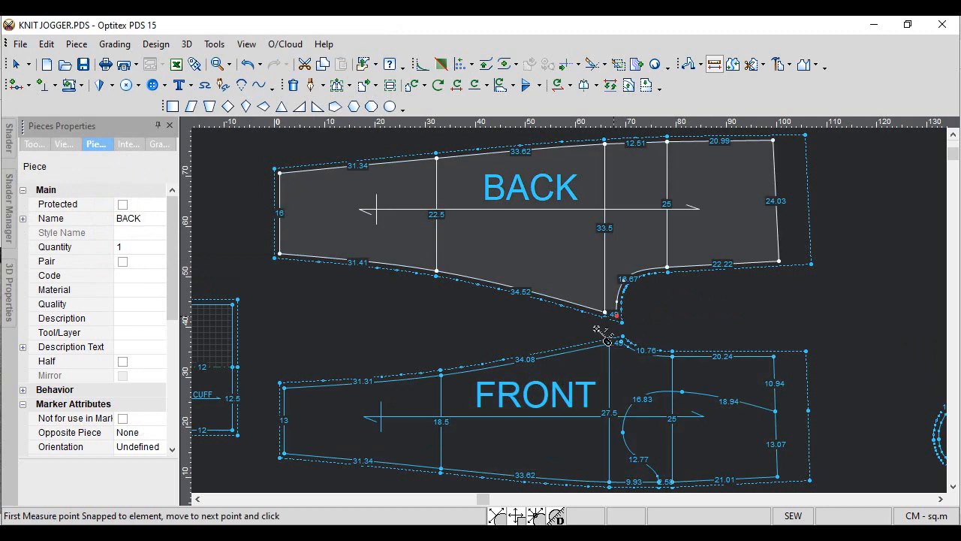
click(276, 256)
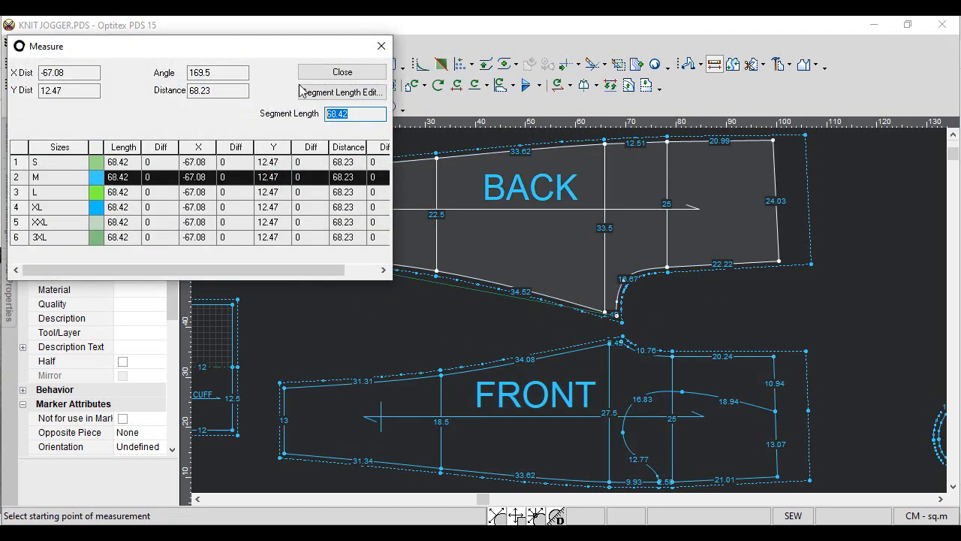
Close the inseam measurement and move the BACK piece's crotch curve points, from crotch to hip line, together by -0.5 cm in X
click(321, 78)
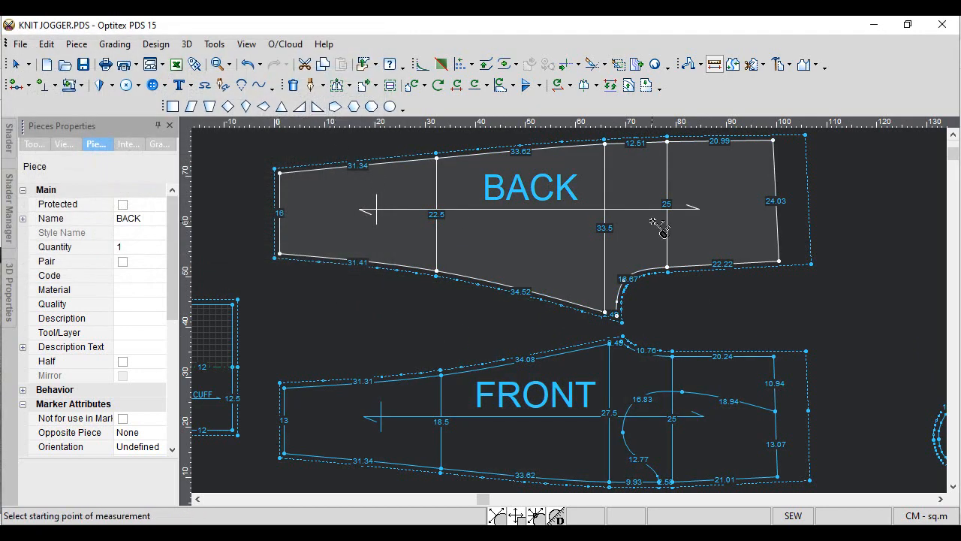
scroll(572, 314, up, 1)
scroll(569, 310, up, 1)
key(m)
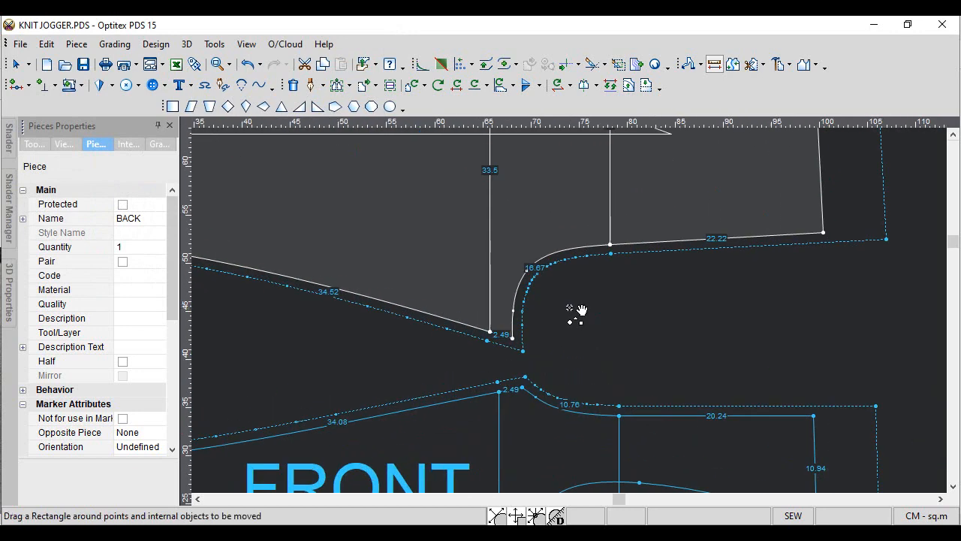
drag(422, 204, 672, 349)
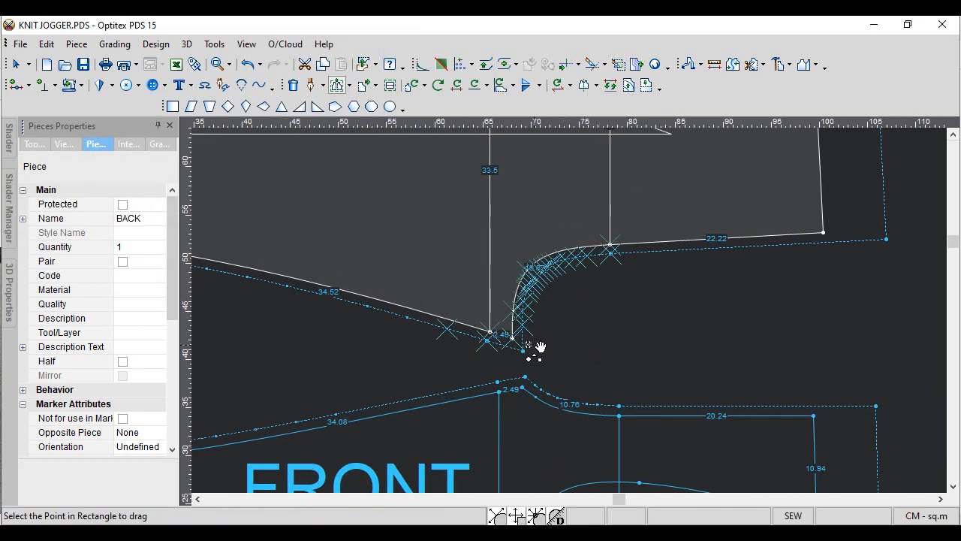
click(513, 338)
click(514, 340)
text(-)
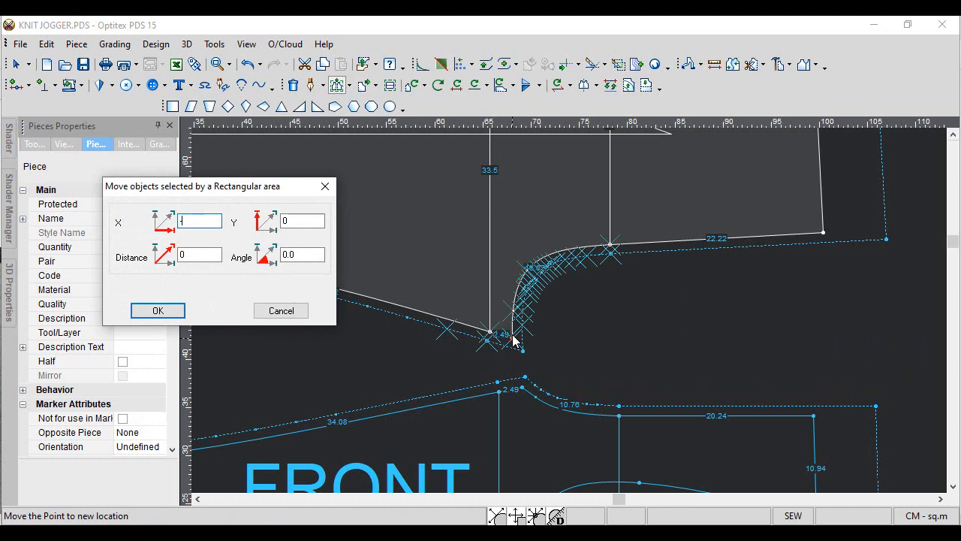
text(.5)
key(Return)
scroll(592, 310, down, 2)
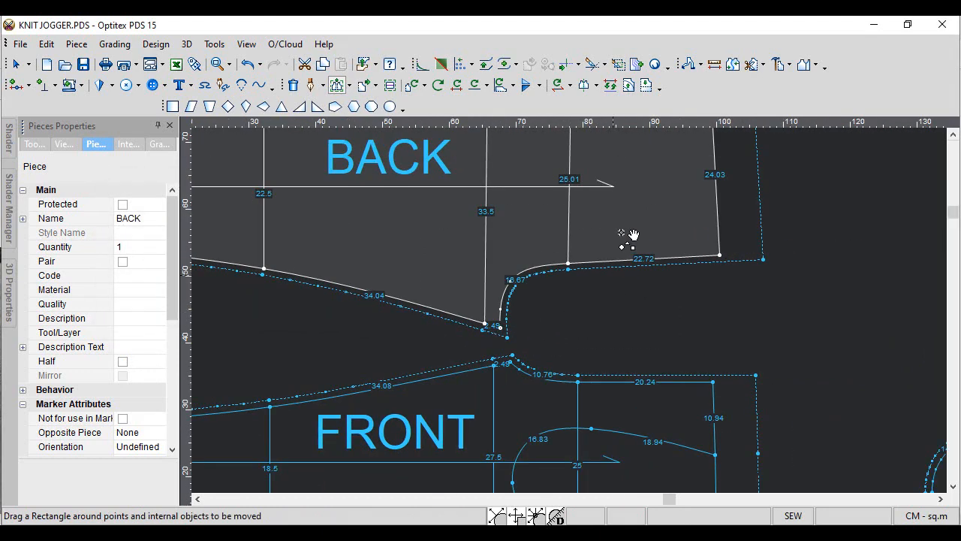
Measure the BACK piece's rise along its edge from the centre-back waist corner to the crotch point
click(714, 64)
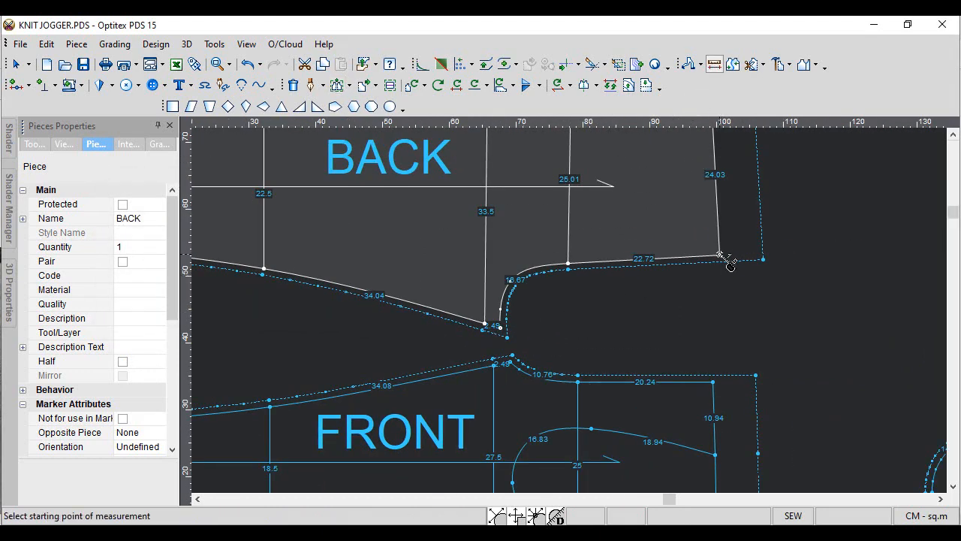
click(719, 256)
click(500, 327)
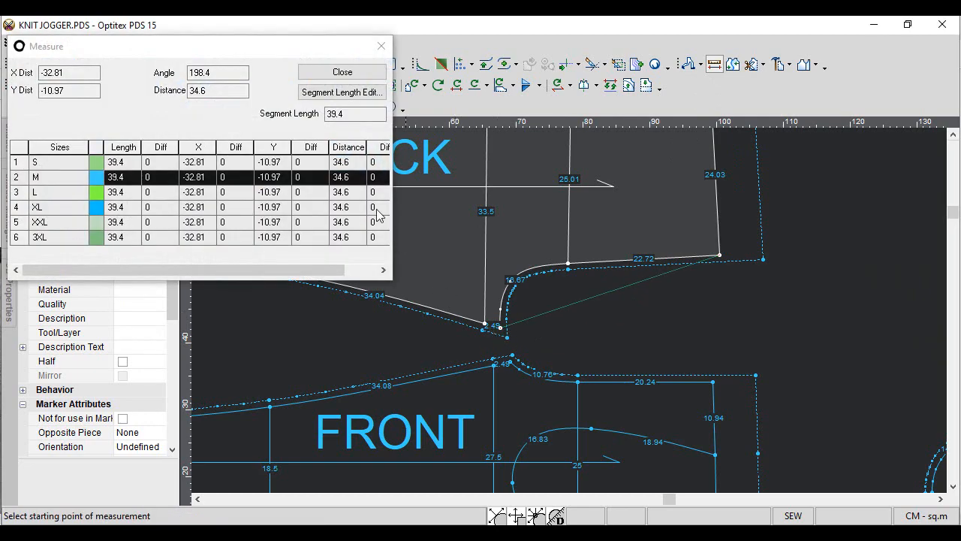
drag(354, 112, 254, 112)
click(372, 75)
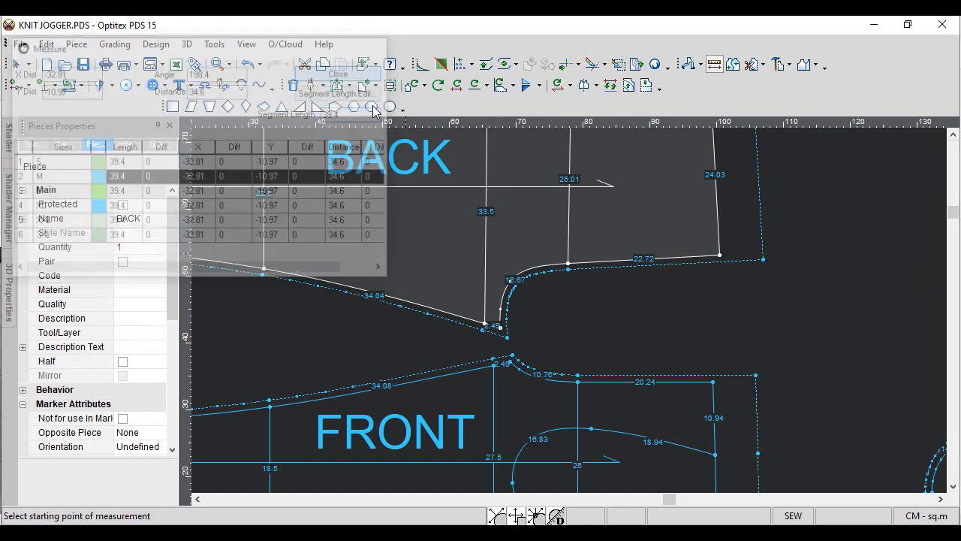
Move the BACK piece's centre-back waist corner point by -0.5 cm in X and return to the selection tool
scroll(575, 307, down, 2)
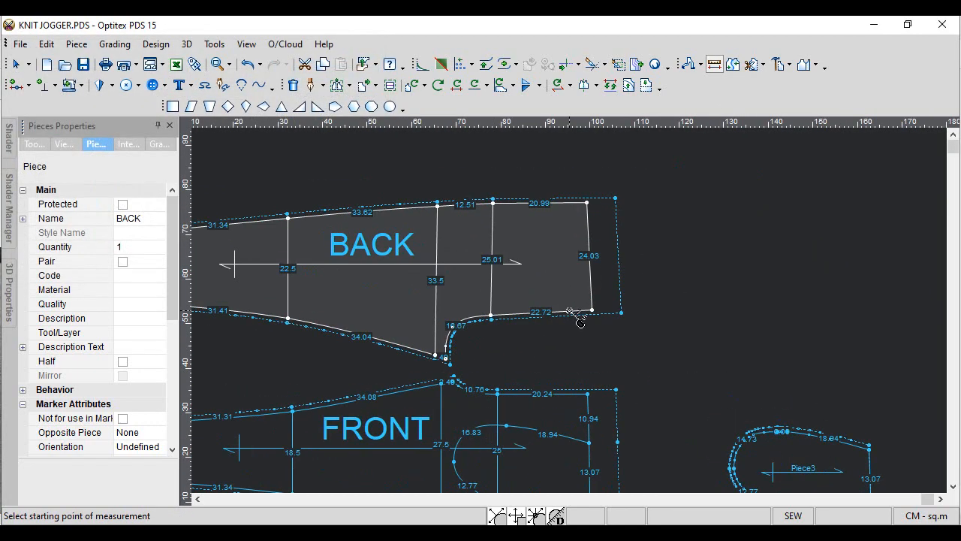
key(shift+m)
scroll(576, 316, up, 2)
drag(571, 279, 617, 314)
click(606, 303)
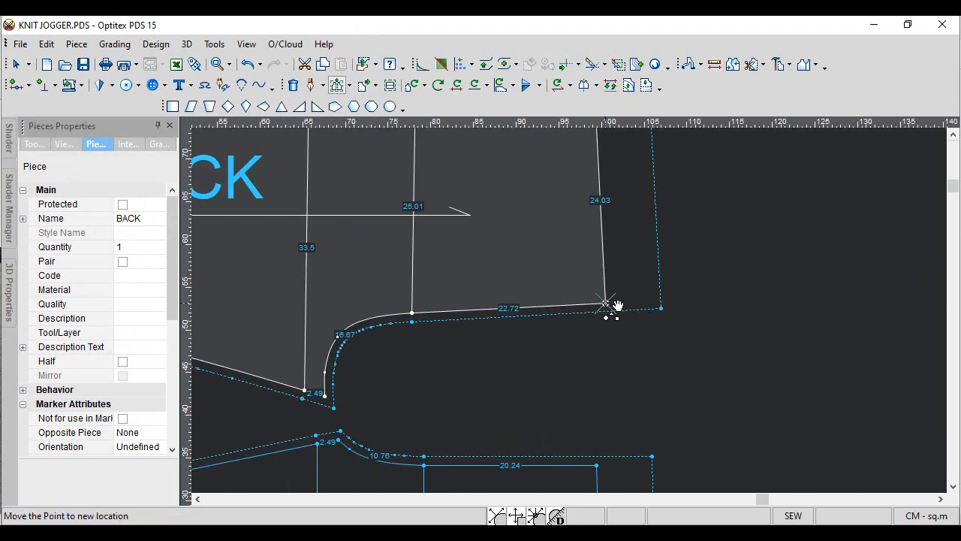
key(Return)
text(-.5)
key(Return)
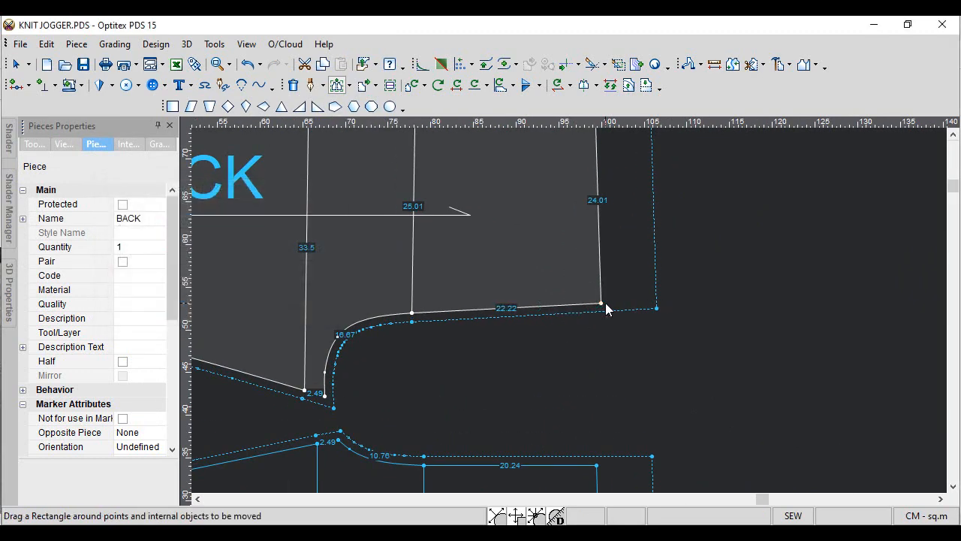
right_click(778, 232)
click(796, 241)
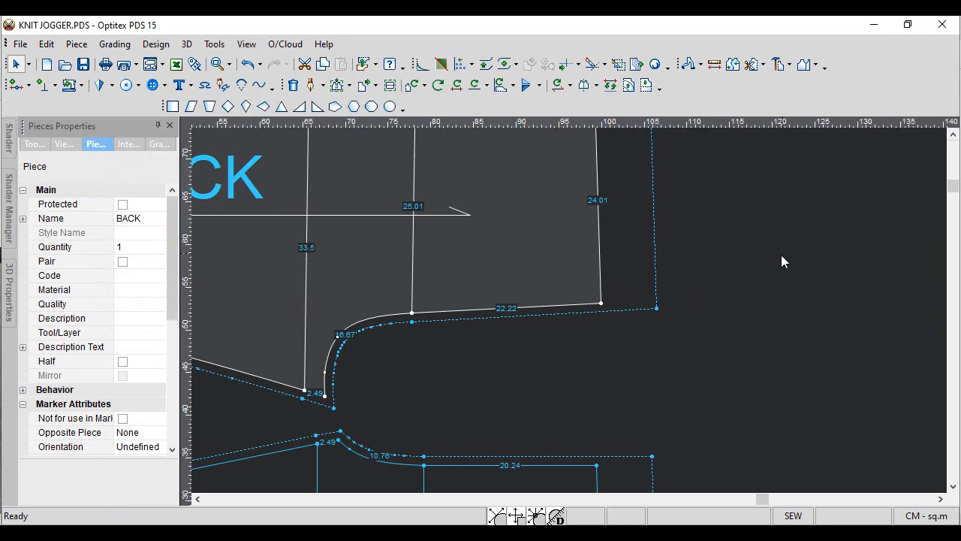
Flip the BACK piece vertically so its crotch faces the same way as the FRONT's, and place it just above FRONT
scroll(569, 311, down, 6)
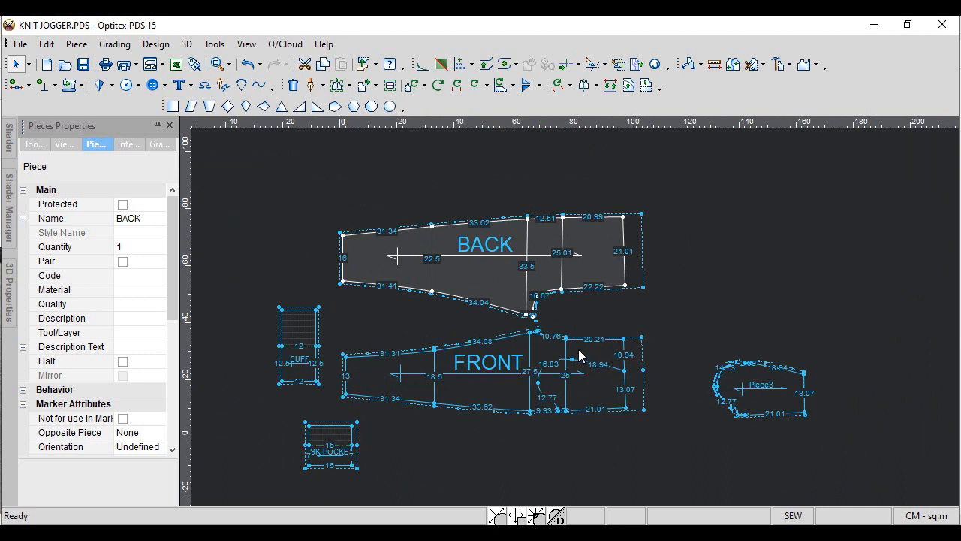
click(526, 86)
drag(598, 277, 607, 279)
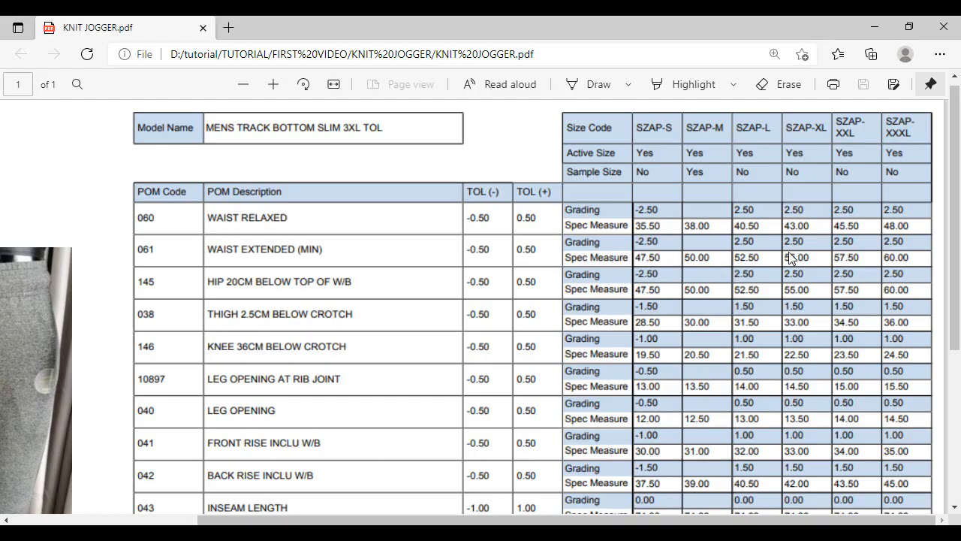
Open the grading table for the FRONT piece's centre-front waist corner and consult the waist grading in the PDF spec sheet
click(583, 535)
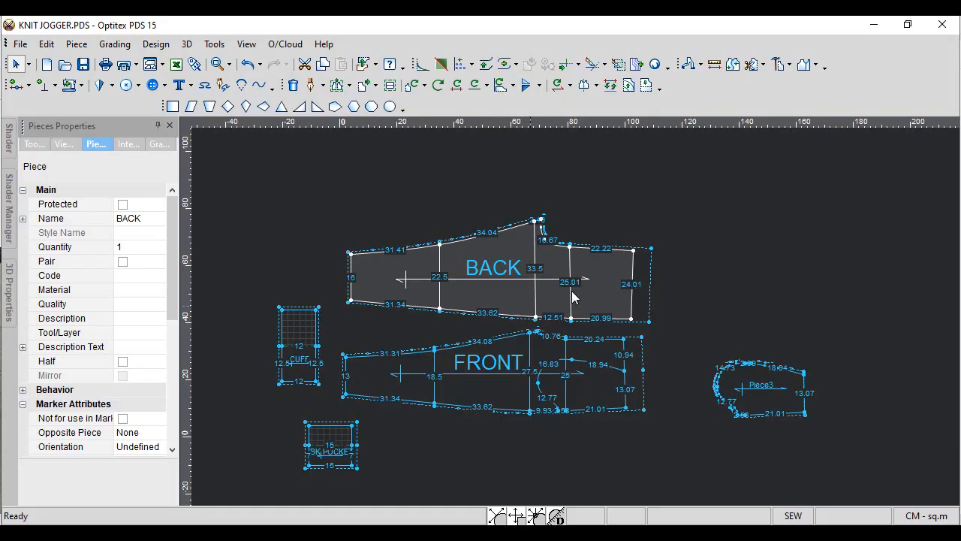
click(625, 344)
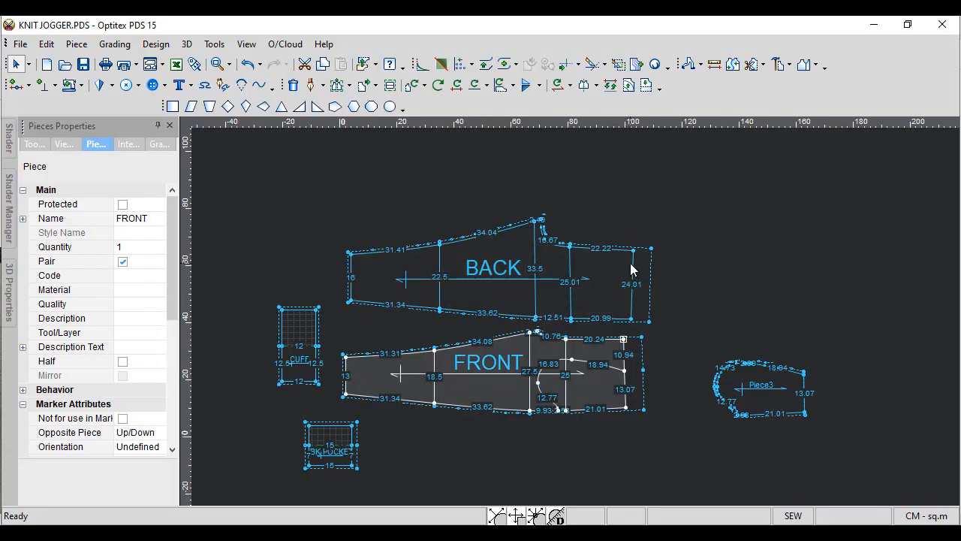
click(159, 145)
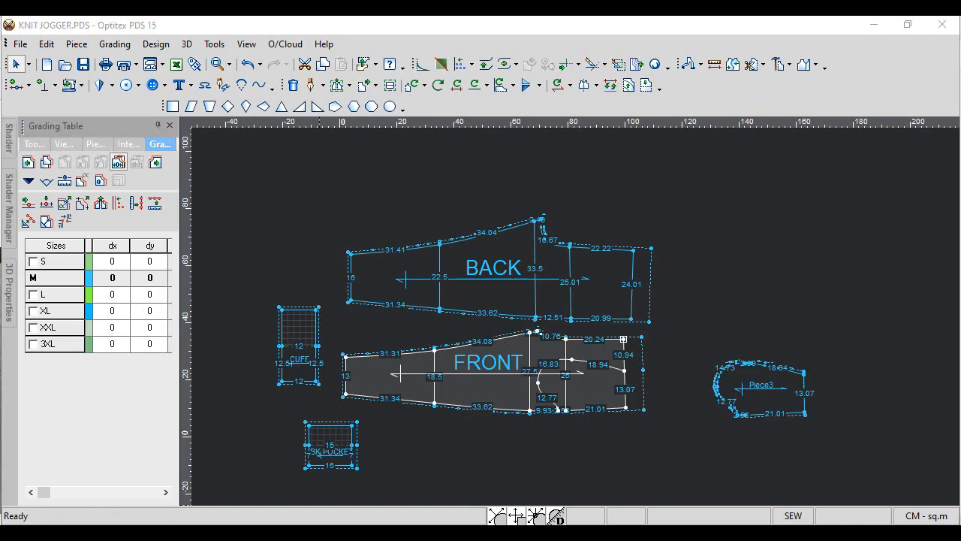
key(alt+Tab)
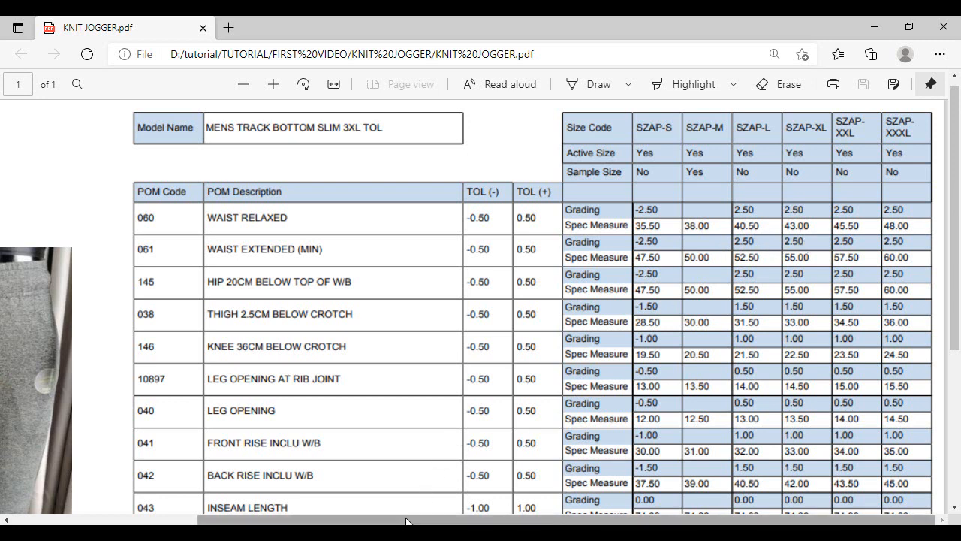
drag(409, 519, 206, 520)
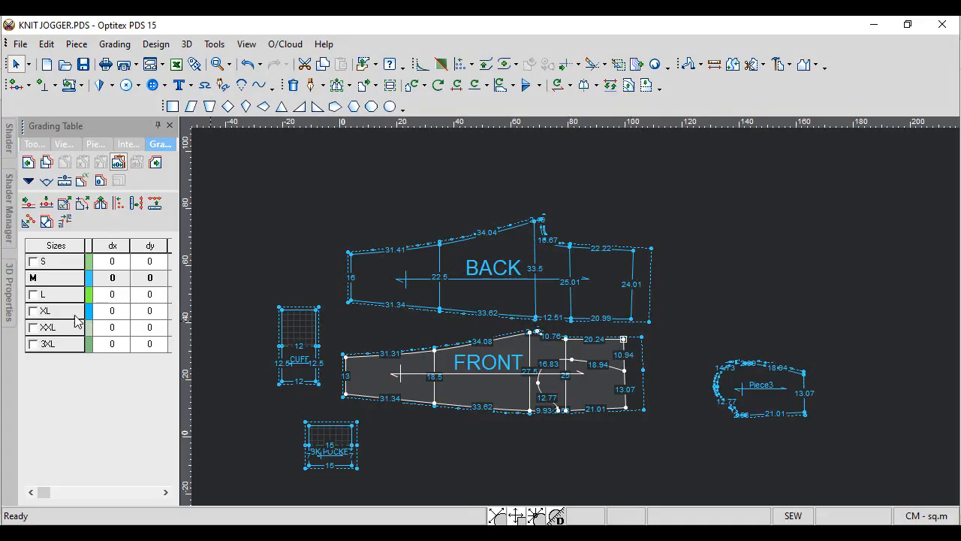
Try a dy grading of 1.25 on the FRONT piece's centre-front waist corner for all sizes
drag(137, 273, 139, 359)
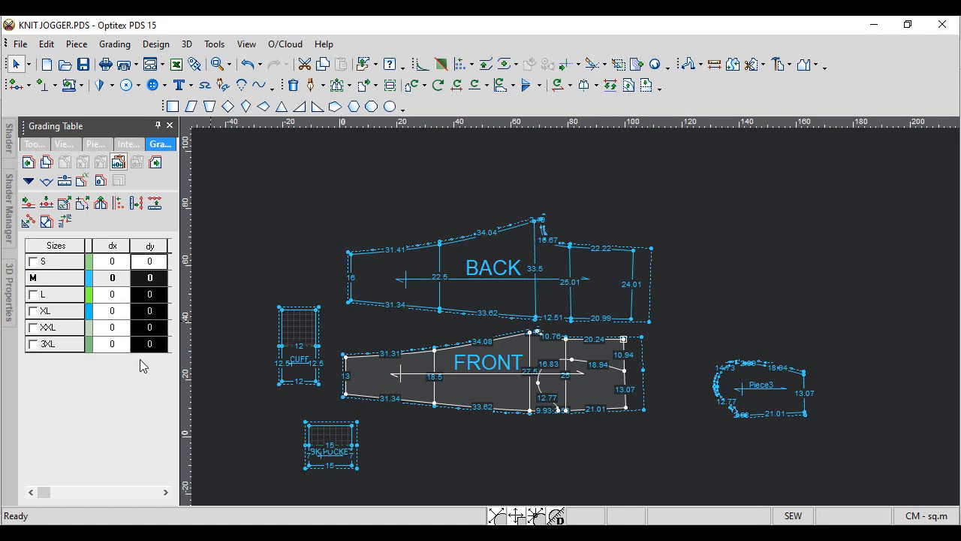
text(1.25)
key(Return)
Display all graded sizes and hide the dashed seam allowance outlines of the pieces
scroll(573, 317, up, 1)
scroll(573, 317, up, 3)
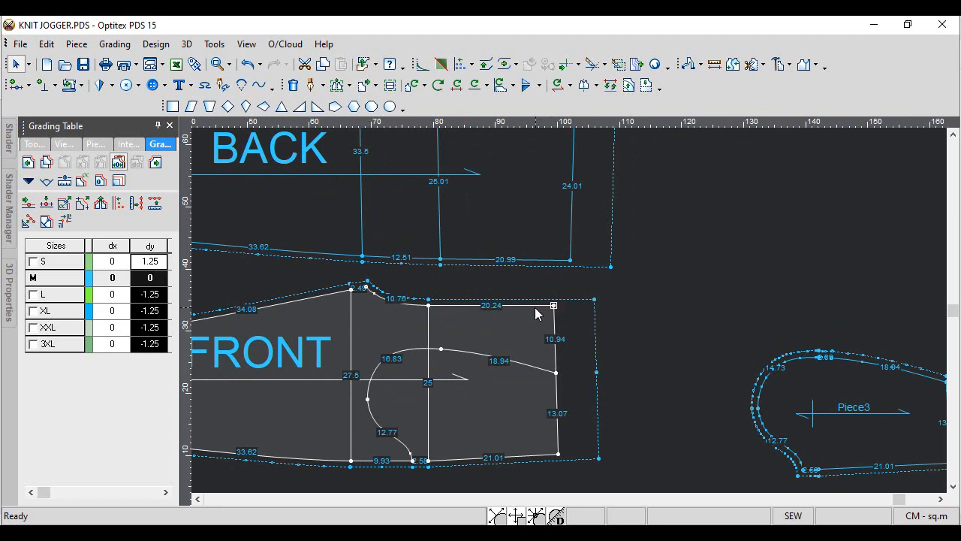
key(F4)
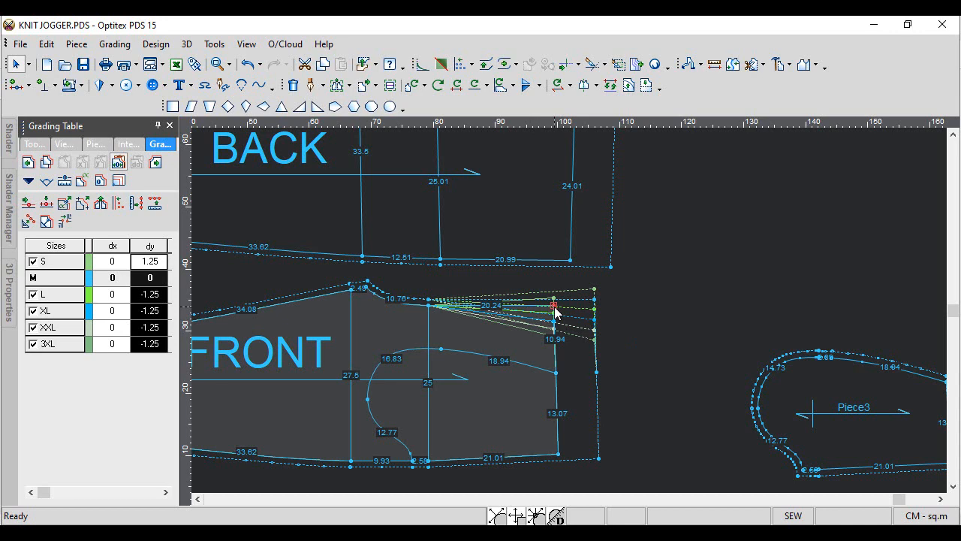
scroll(554, 312, up, 2)
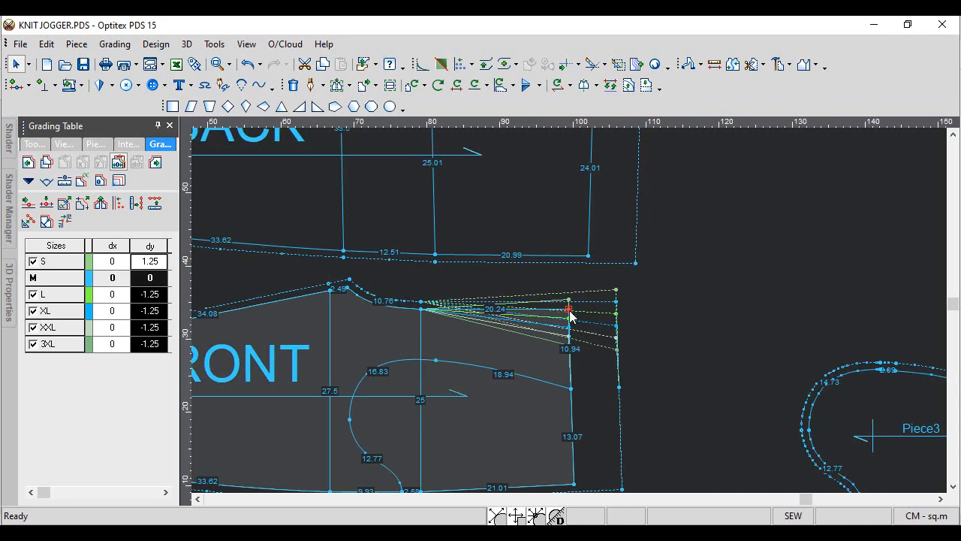
click(242, 48)
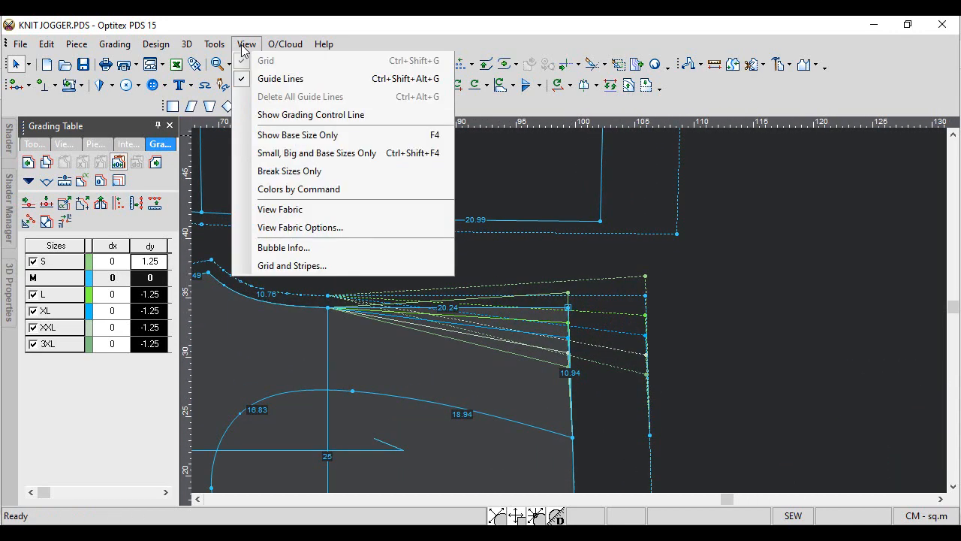
click(266, 253)
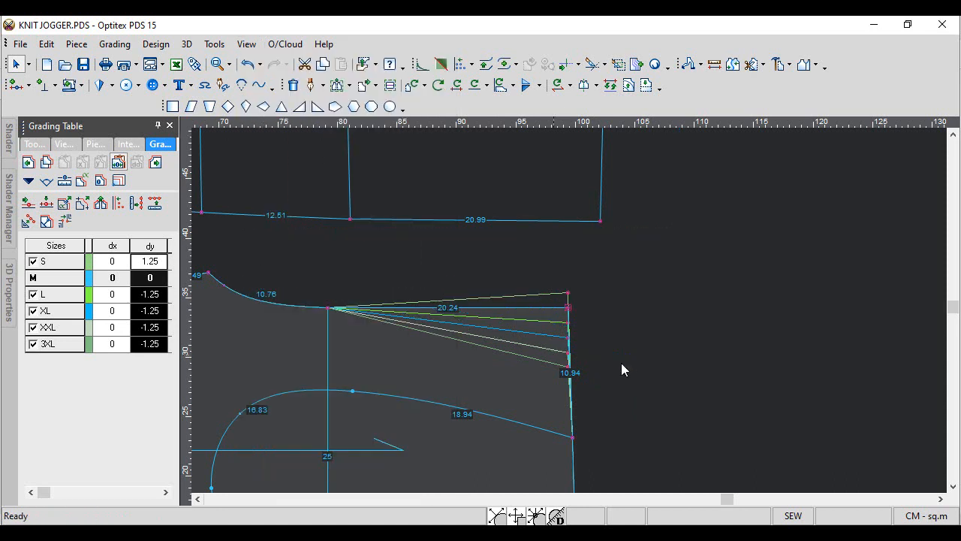
Set the FRONT centre-front waist corner's dy grading to -1.25 for S and 1.25 for L through 3XL
drag(144, 263, 151, 403)
text(-1.25)
key(Return)
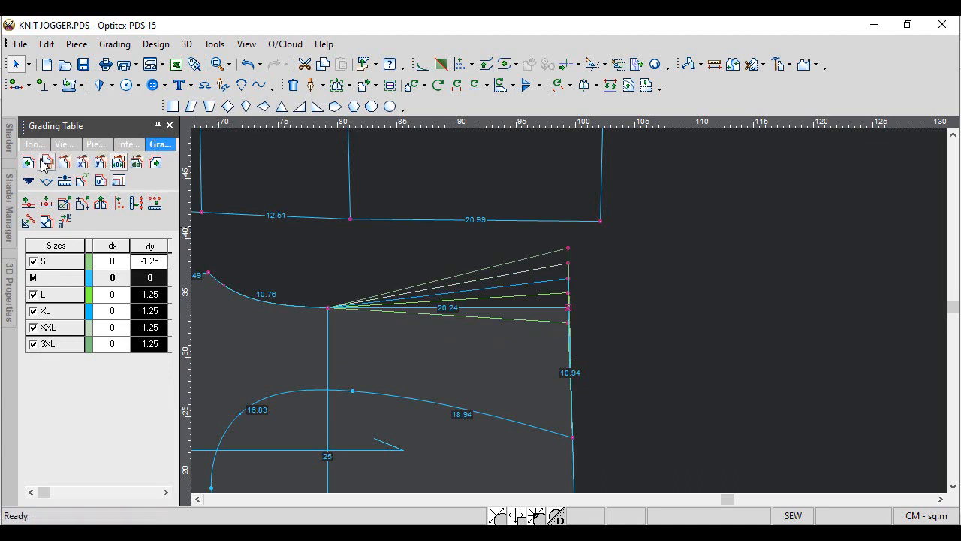
Copy the waist corner's grading and paste its Y values onto the FRONT piece's centre-front hip line point
click(43, 162)
scroll(636, 268, down, 2)
click(419, 329)
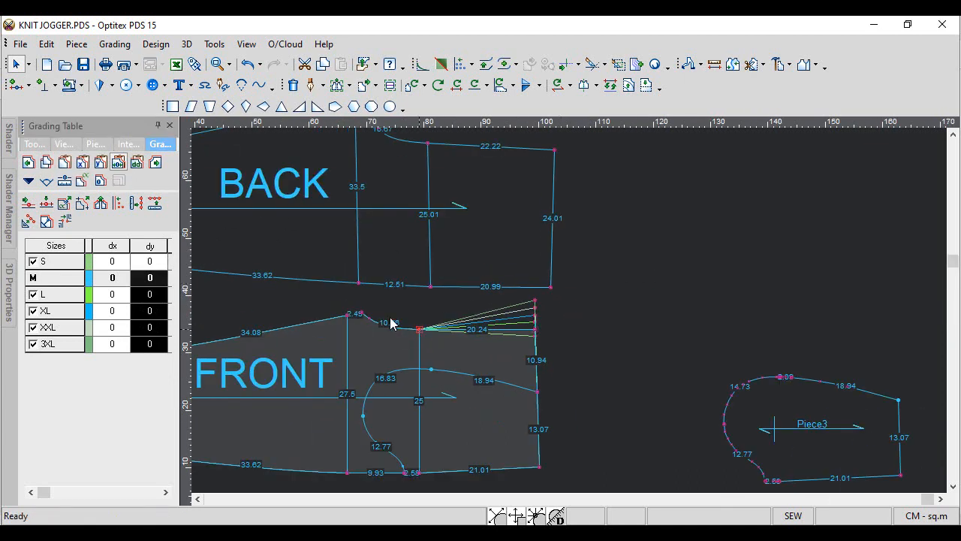
click(101, 161)
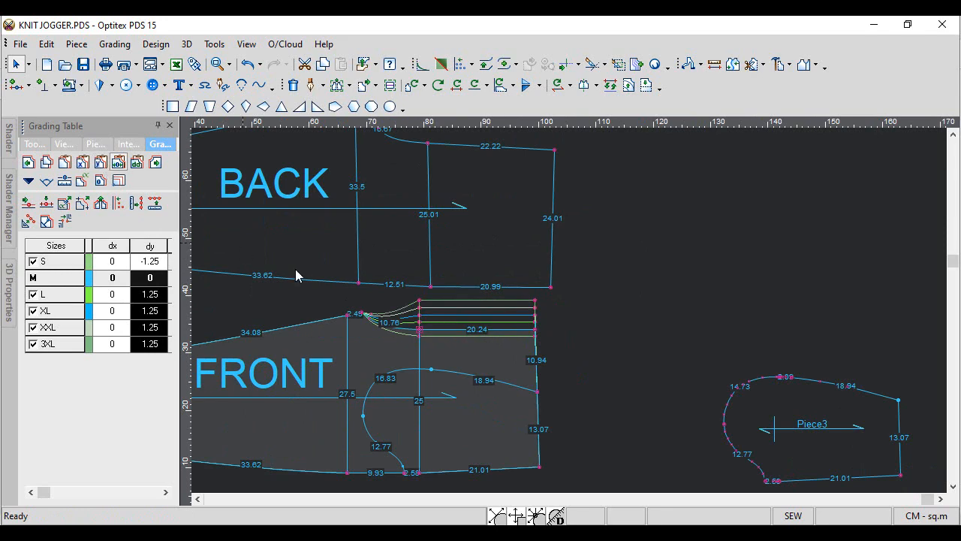
Paste the copied Y grading onto both the hip line point and waist corner along the BACK piece's centre-back edge
scroll(599, 289, down, 2)
scroll(569, 309, up, 4)
click(479, 255)
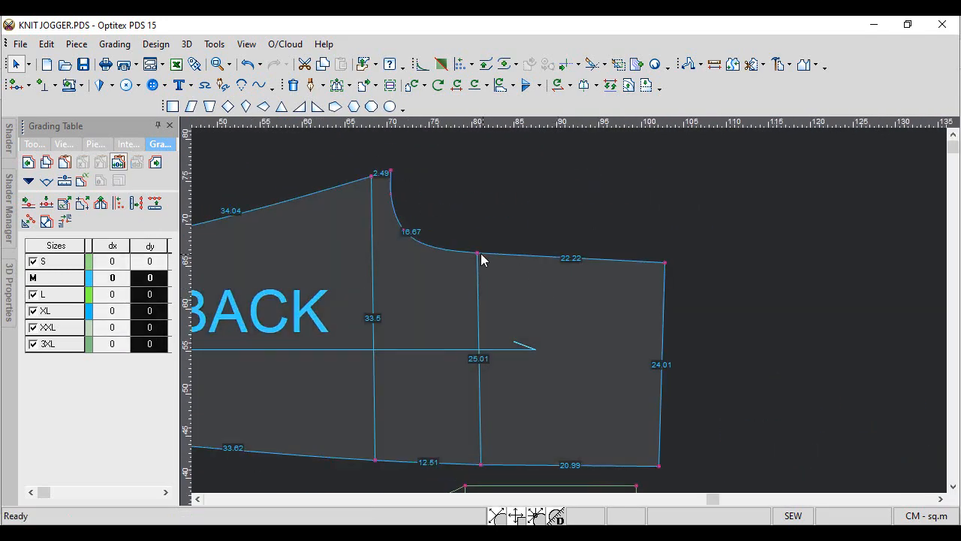
shift+click(664, 262)
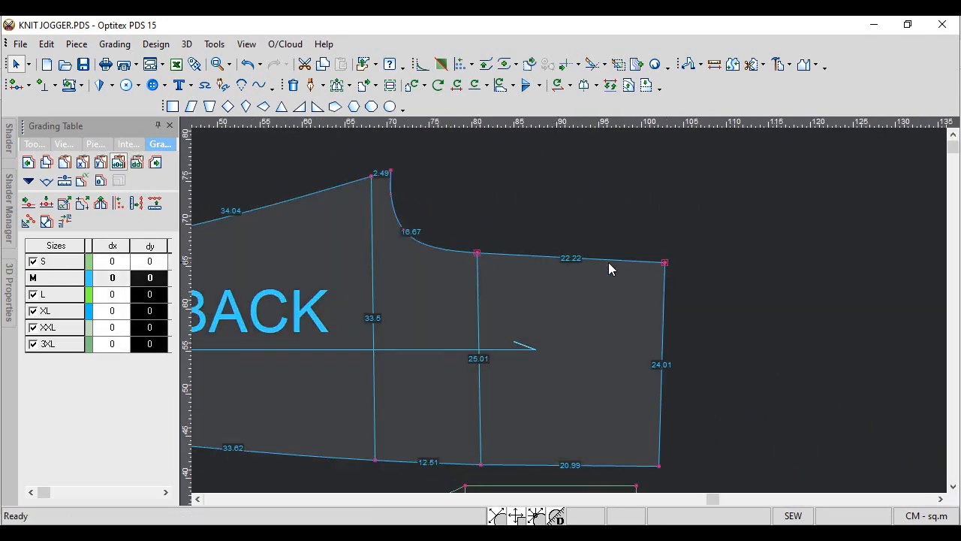
click(101, 162)
scroll(570, 316, down, 2)
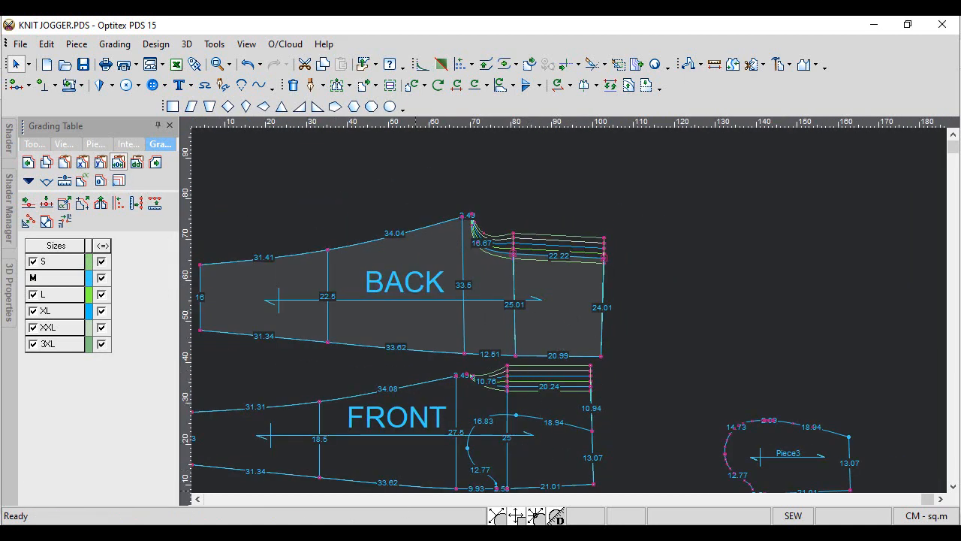
Following the spec sheet's thigh grading, set the BACK crotch point's dy to -1.5 for S and 1.5 for L through 3XL
key(alt+Tab)
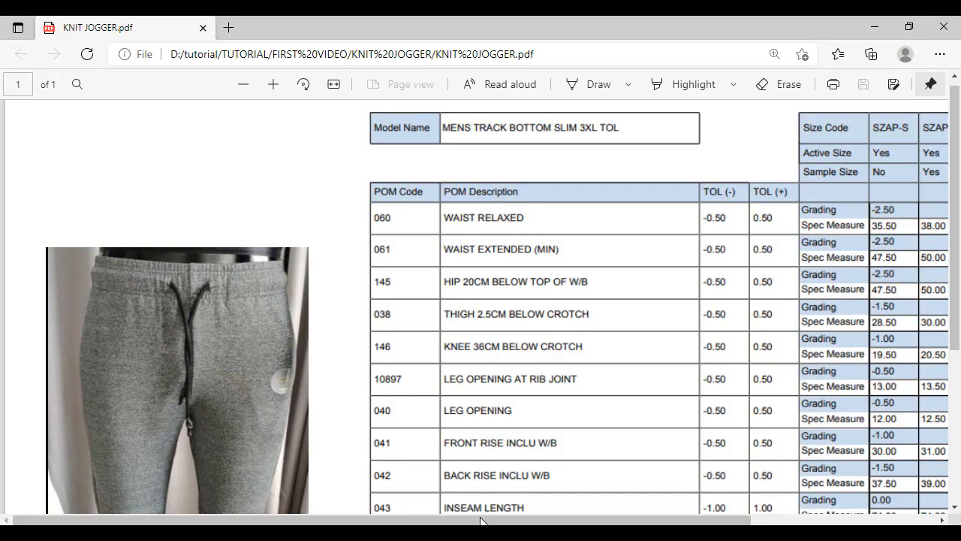
drag(480, 518, 665, 518)
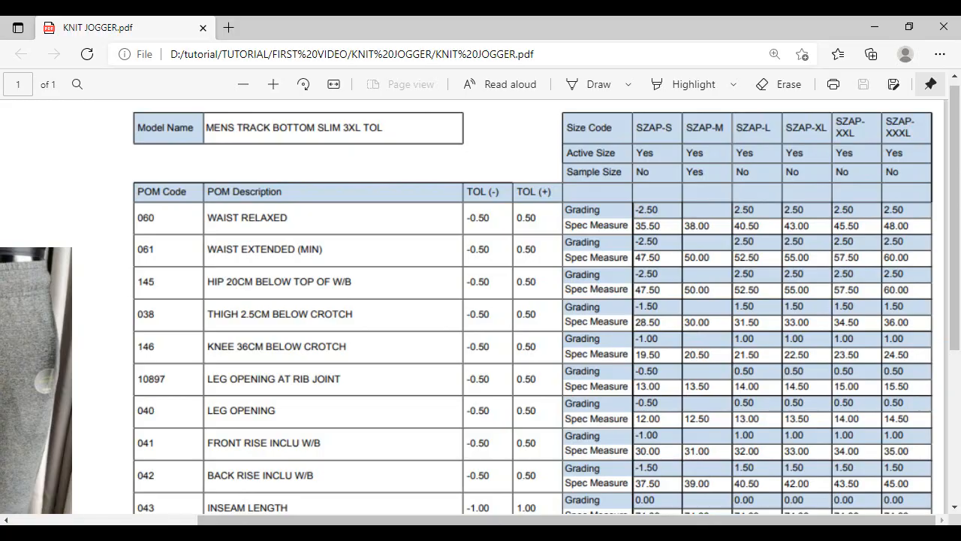
key(alt+Tab)
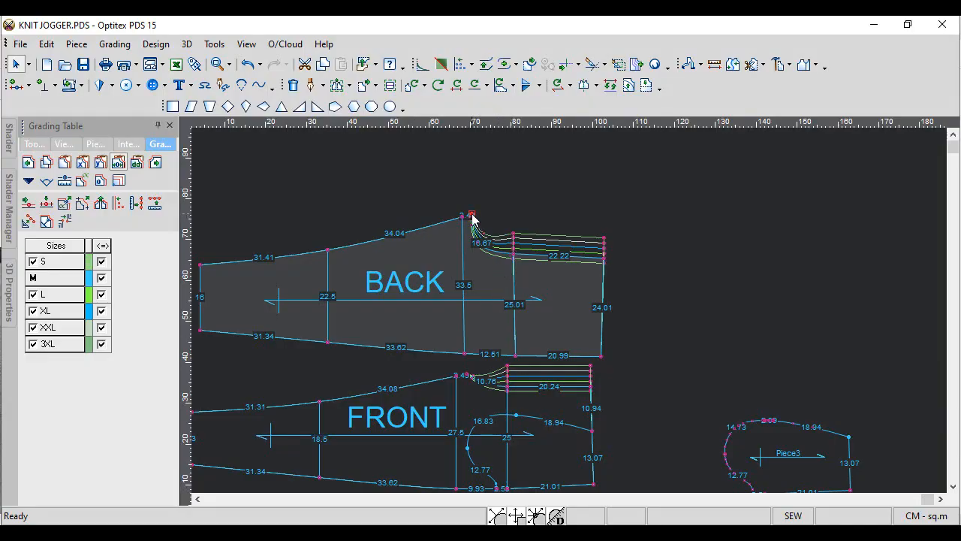
click(472, 216)
drag(154, 260, 160, 356)
key(BackSpace)
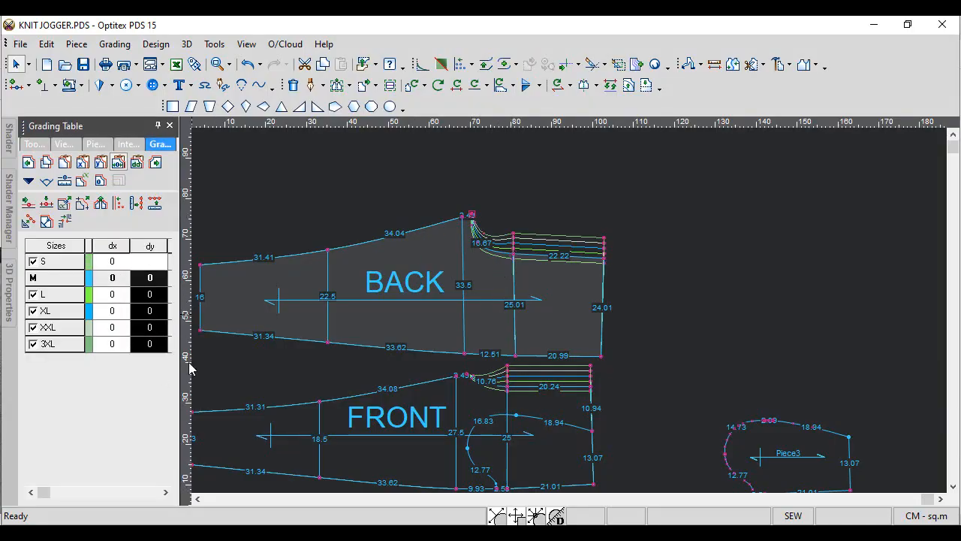
text(-1.5)
key(Return)
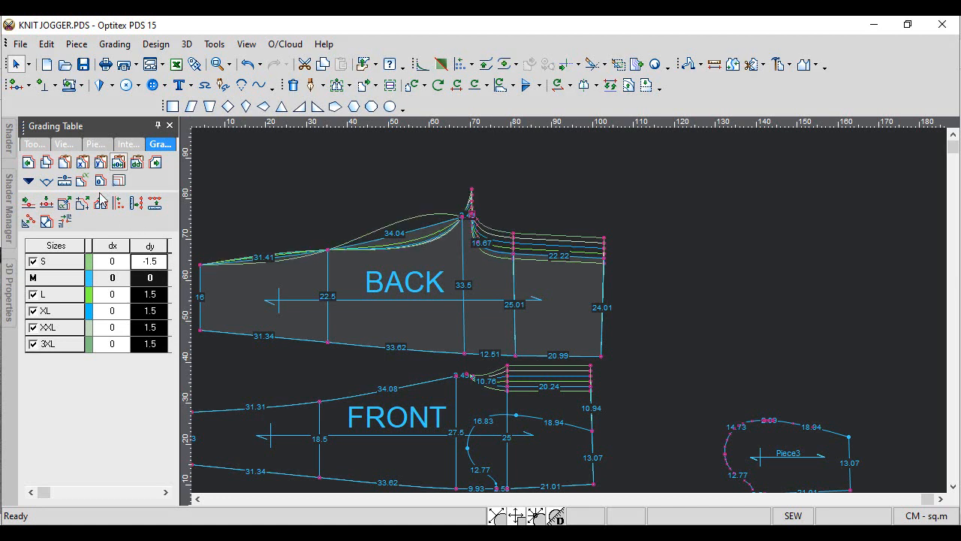
Copy the BACK crotch point's grading and paste it onto the adjacent thigh line point on the inseam
click(46, 167)
click(463, 217)
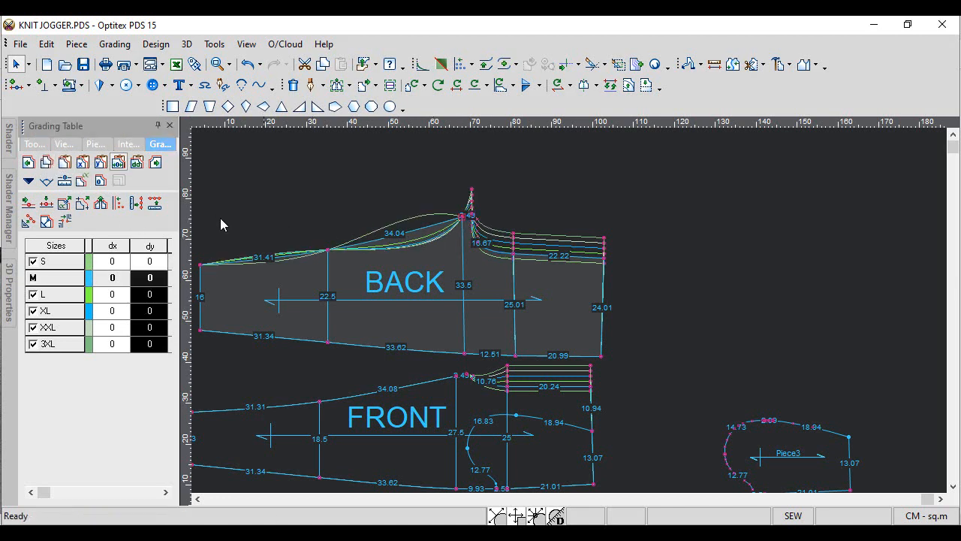
click(118, 164)
Paste the copied Y grading onto the FRONT piece's crotch point and its adjacent thigh line point
scroll(521, 236, up, 2)
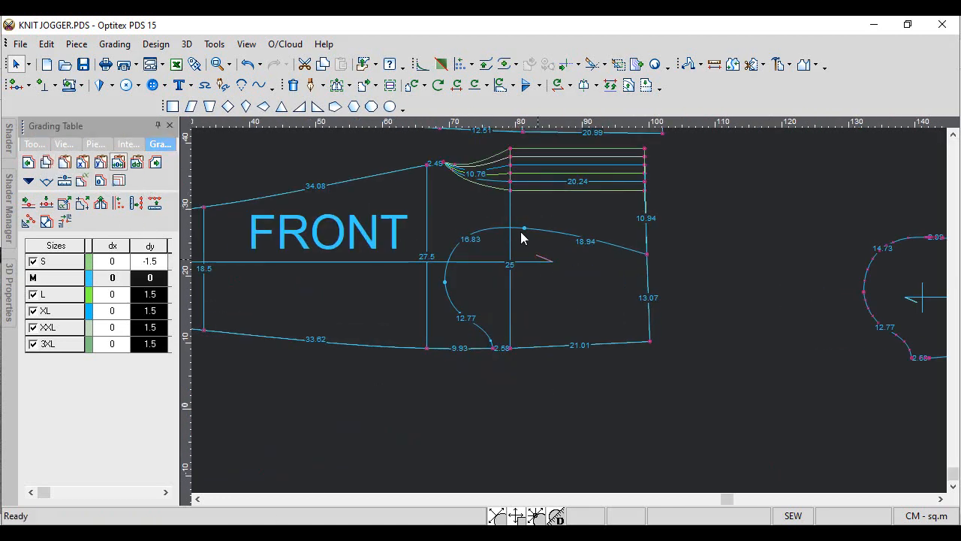
click(443, 164)
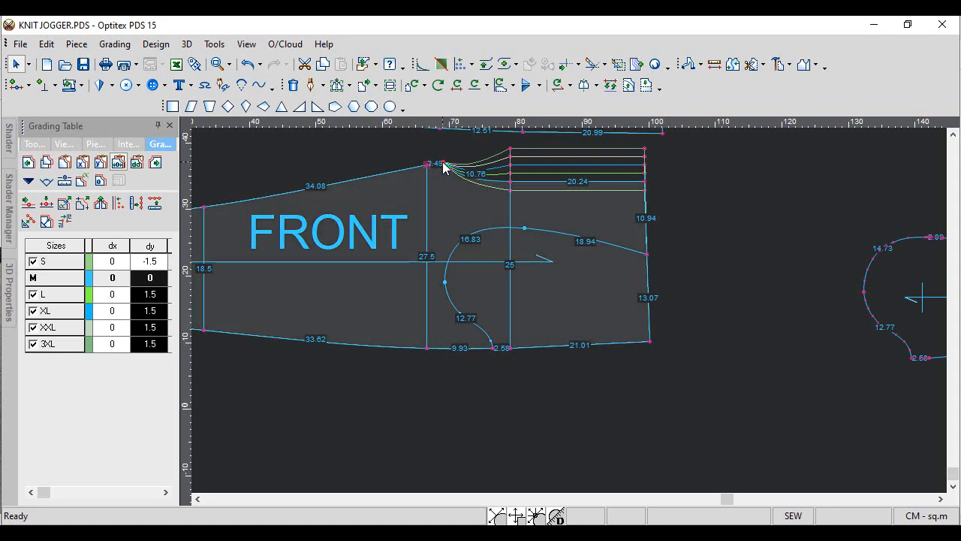
click(103, 165)
scroll(568, 315, down, 2)
scroll(569, 314, up, 4)
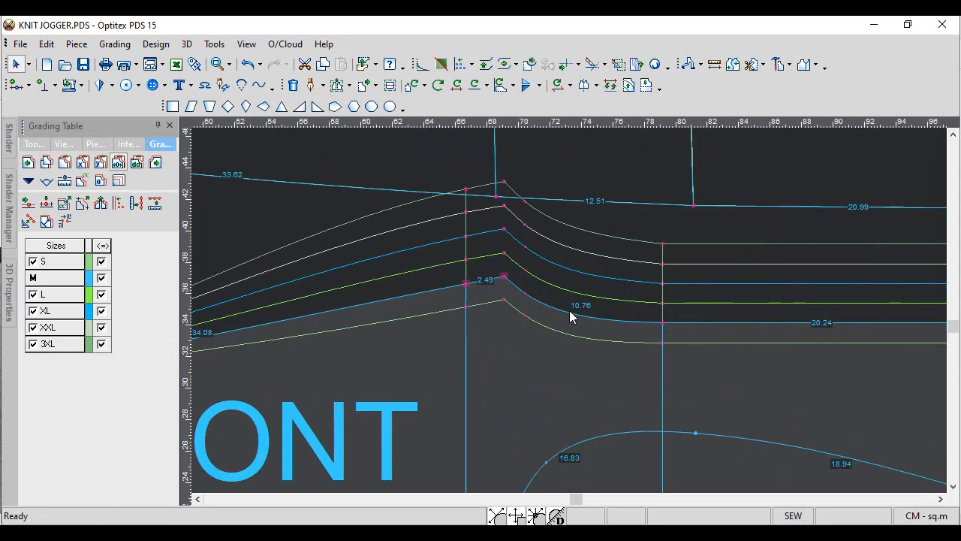
scroll(570, 316, down, 4)
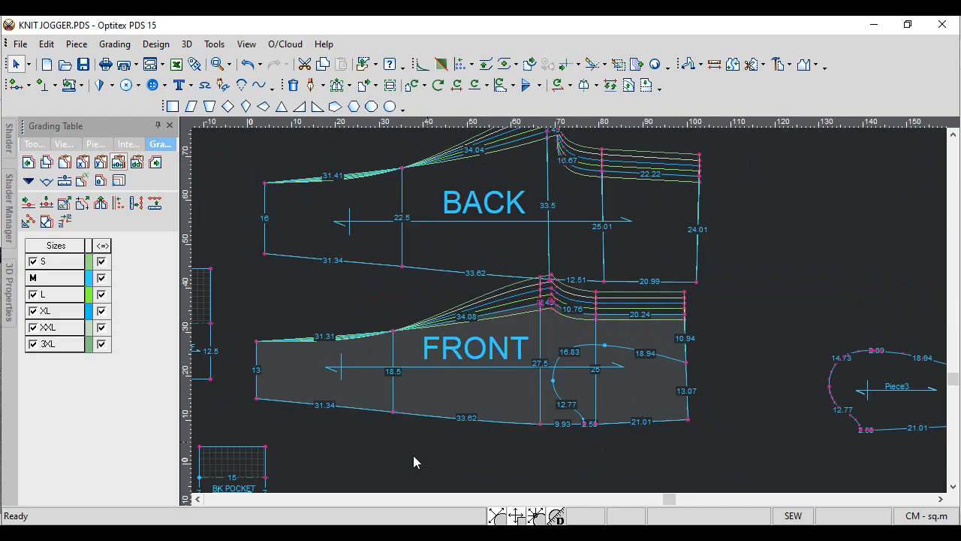
Following the spec sheet's knee grading, set the FRONT inseam knee point's dy to -1 for S and 1 for L through 3XL
key(alt+Tab)
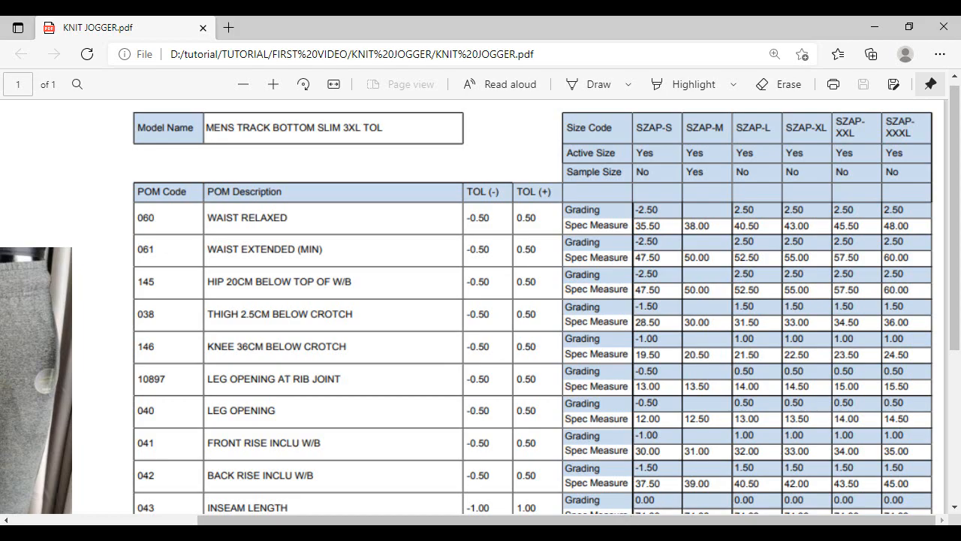
key(alt+Tab)
click(393, 331)
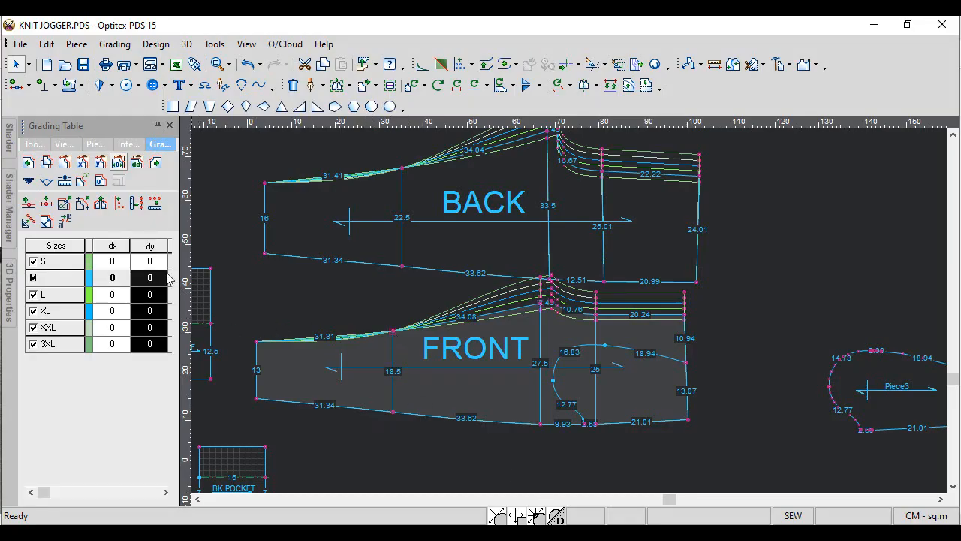
drag(156, 264, 143, 355)
text(-1)
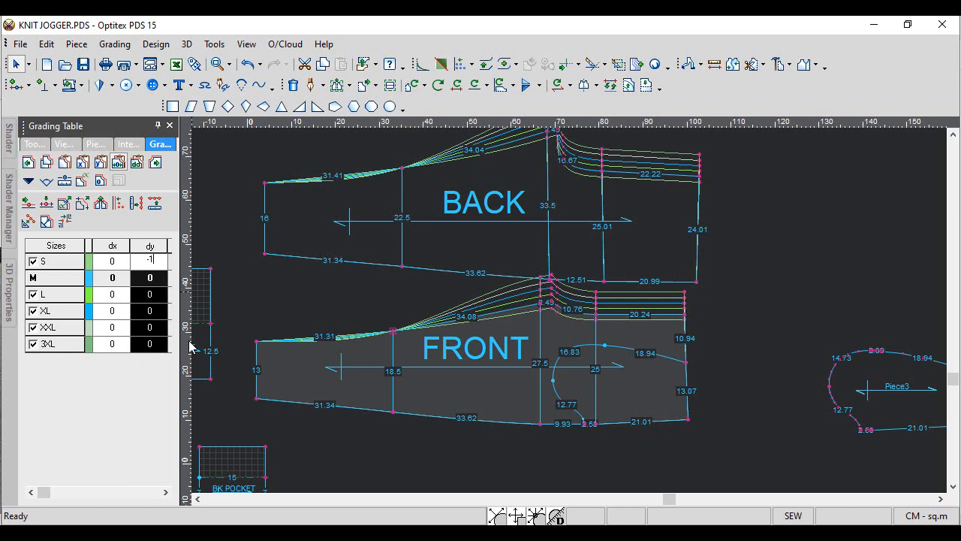
key(Return)
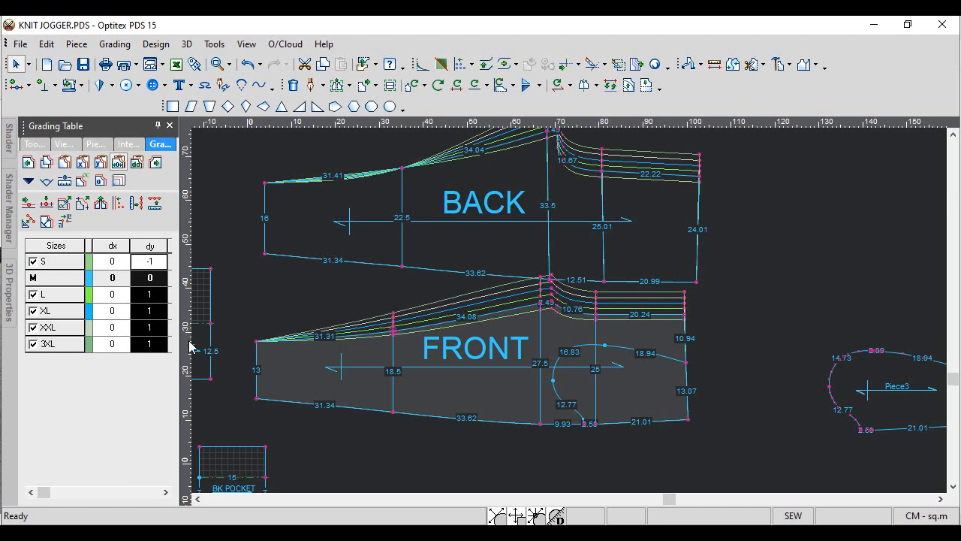
Set the BACK inseam knee point's dy grading to -1 for S and 1 for L through 3XL
click(403, 167)
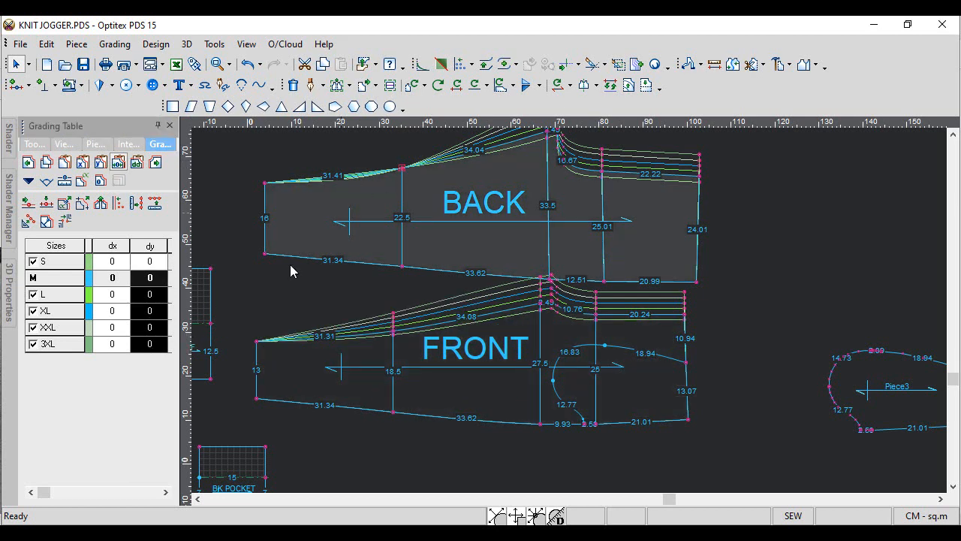
drag(154, 263, 140, 366)
text(-)
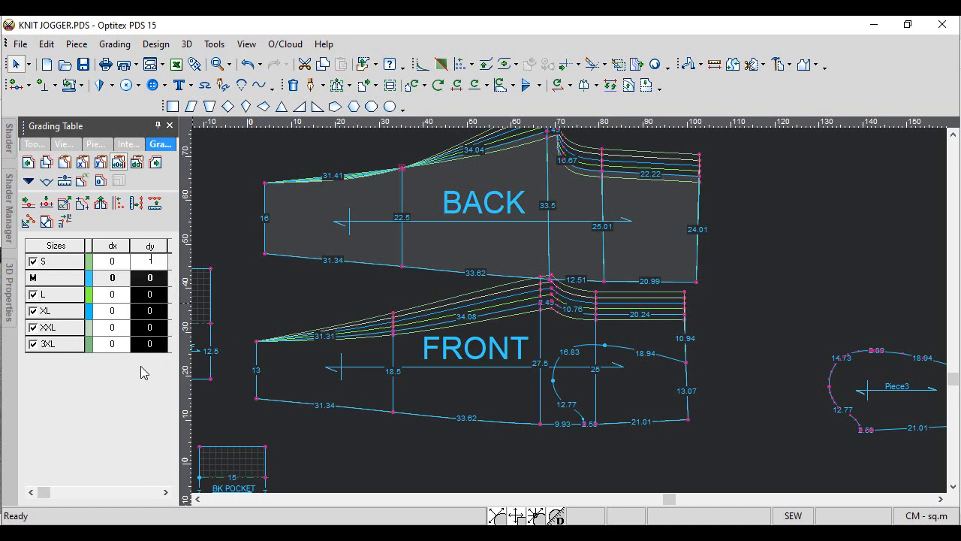
text(1)
key(Return)
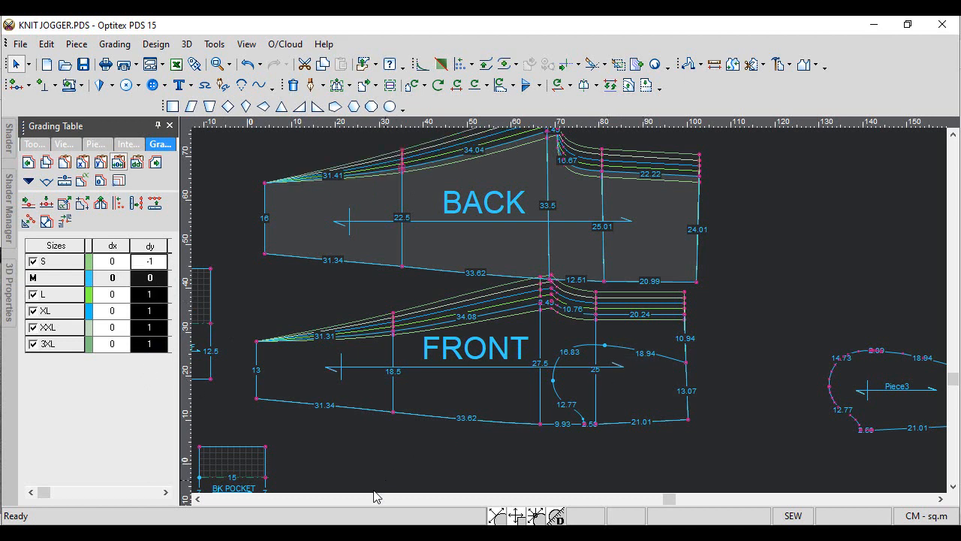
Grade the inseam hem corners of FRONT and BACK with dy -0.5 for S and 0.5 for L through 3XL, per the spec sheet
click(300, 480)
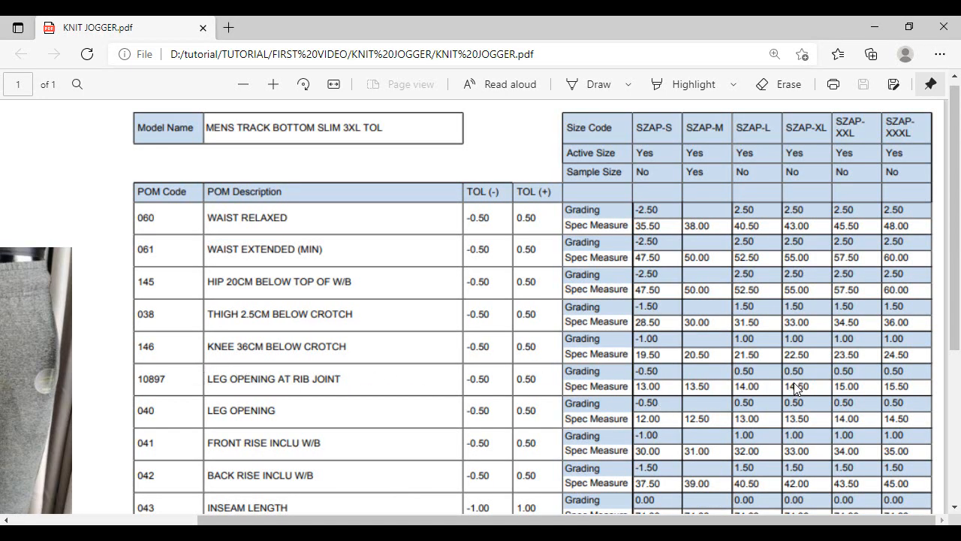
key(alt+Tab)
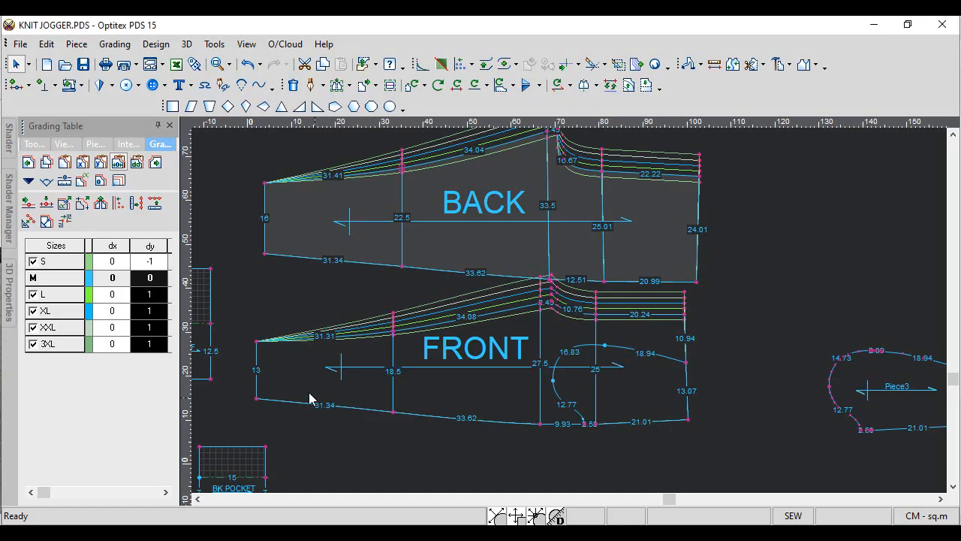
click(259, 347)
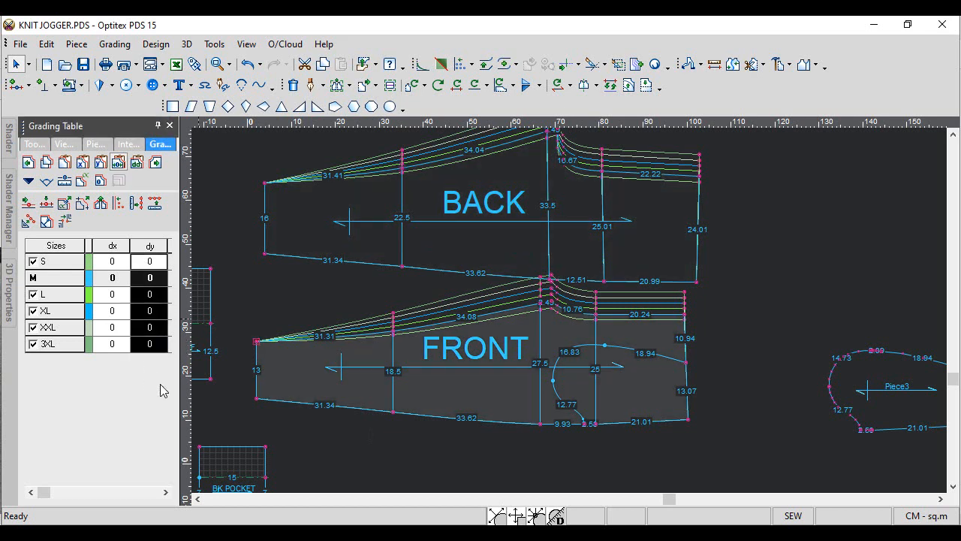
text(-0)
text(.5)
key(Return)
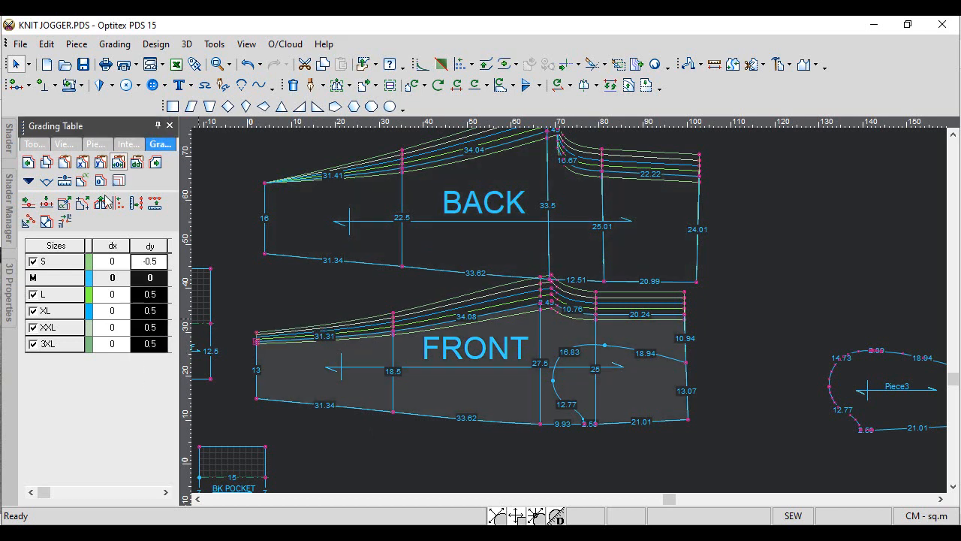
click(262, 187)
scroll(326, 247, down, 2)
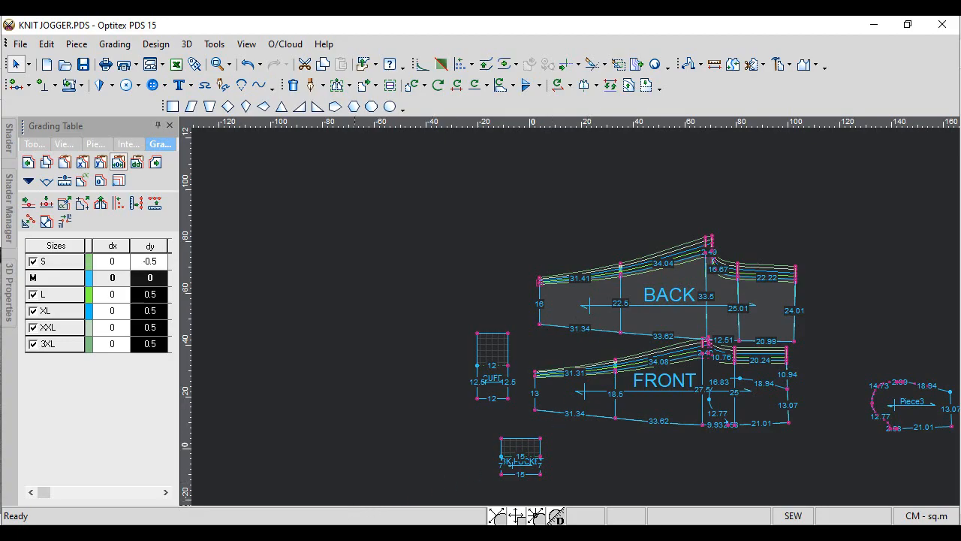
Check the rise grading in the spec sheet and select the FRONT piece's centre-front waist corner
click(351, 533)
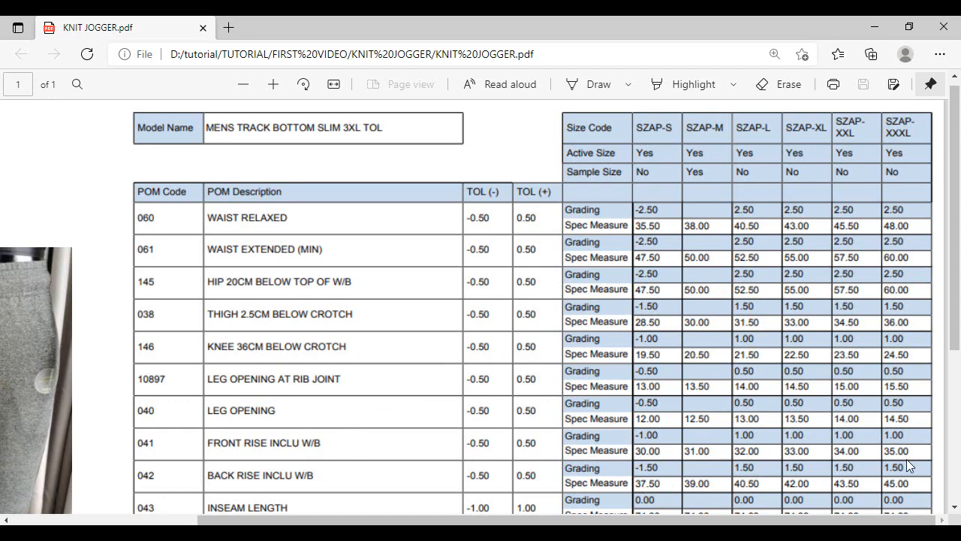
click(382, 532)
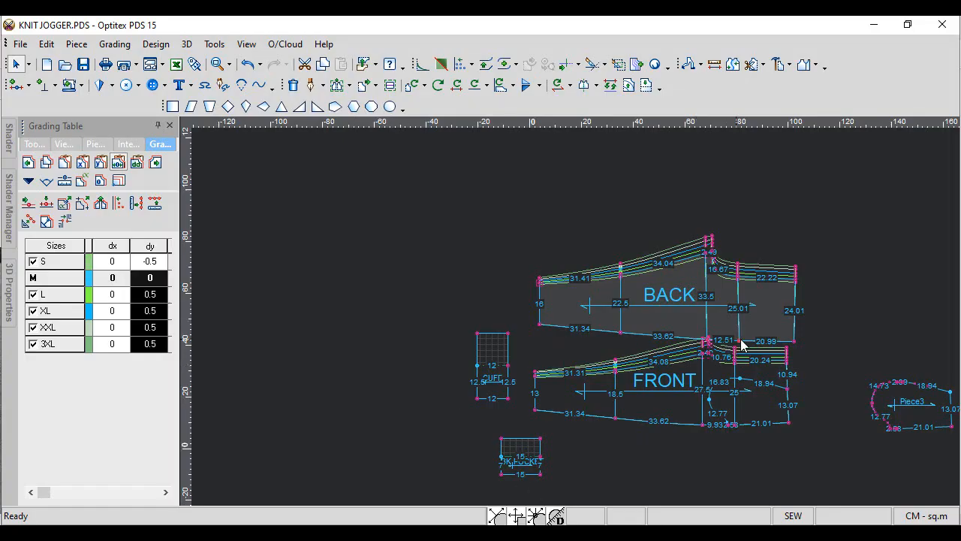
scroll(741, 346, up, 4)
click(654, 342)
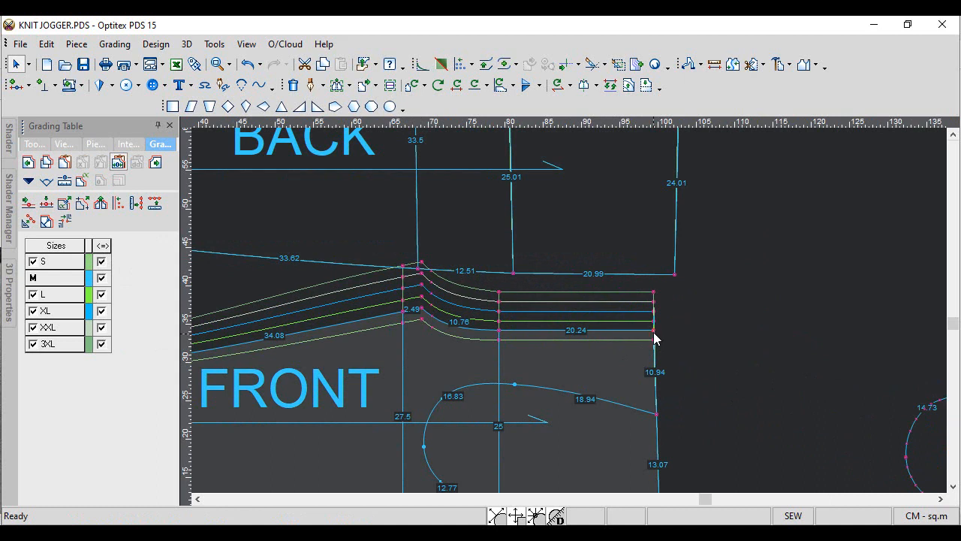
click(654, 331)
Try grading the FRONT centre-front waist corner with dx 1 for S and -1 for L through 3XL
drag(119, 262, 115, 347)
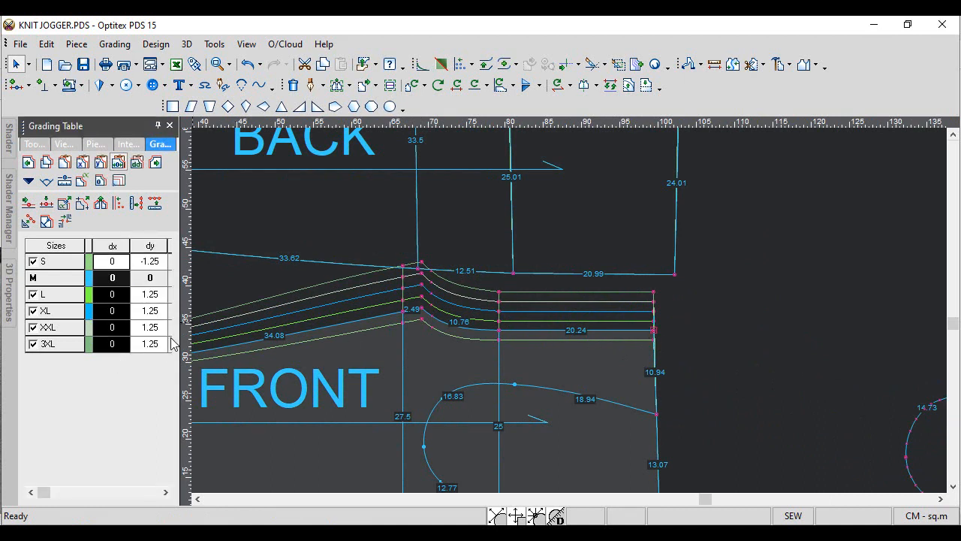
text(1)
key(Return)
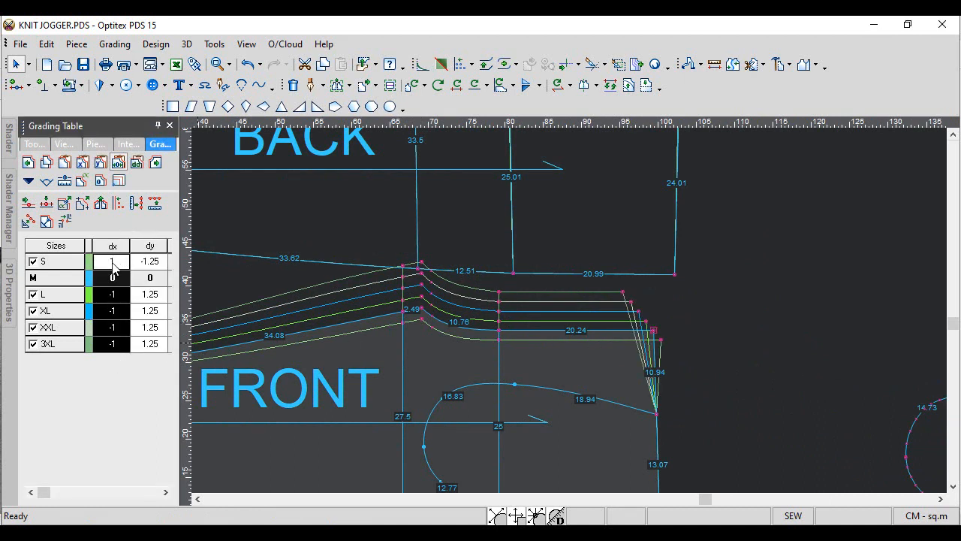
Set the FRONT centre-front waist corner's dx grading to -1 for S and 1 for L through 3XL
drag(113, 263, 110, 376)
text(-1)
key(Return)
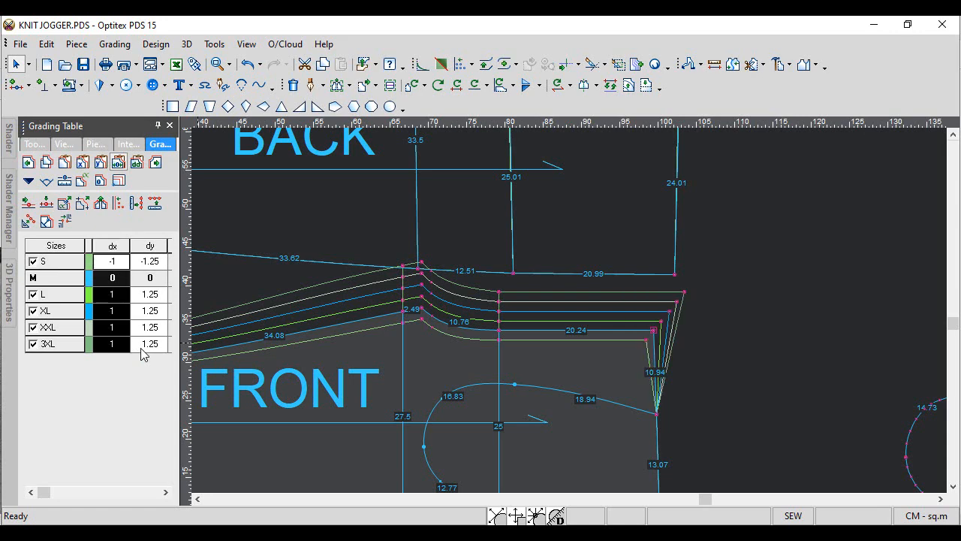
Copy the waist corner's grading and paste its X values onto the FRONT pocket opening point and side-seam waist corner
click(47, 162)
scroll(570, 322, down, 3)
scroll(610, 255, up, 2)
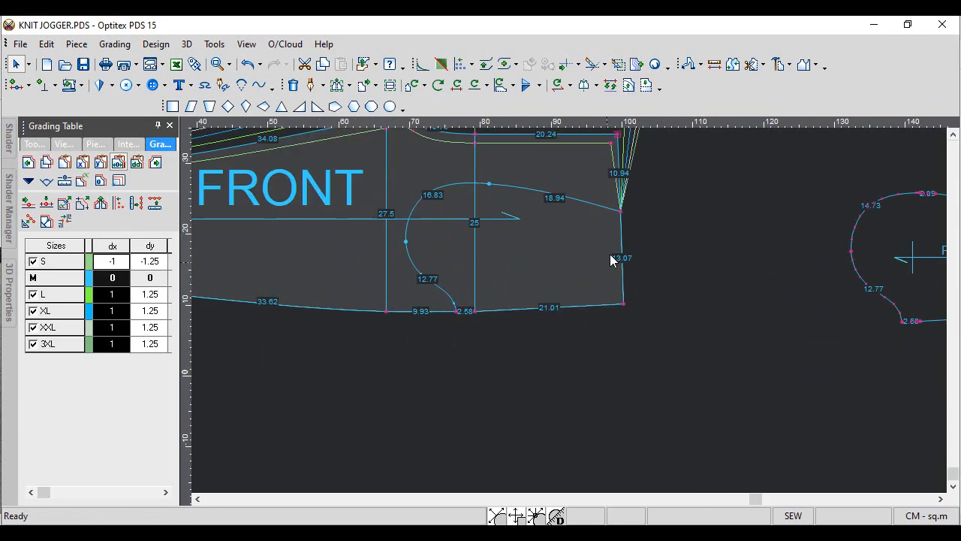
click(620, 212)
shift+click(623, 302)
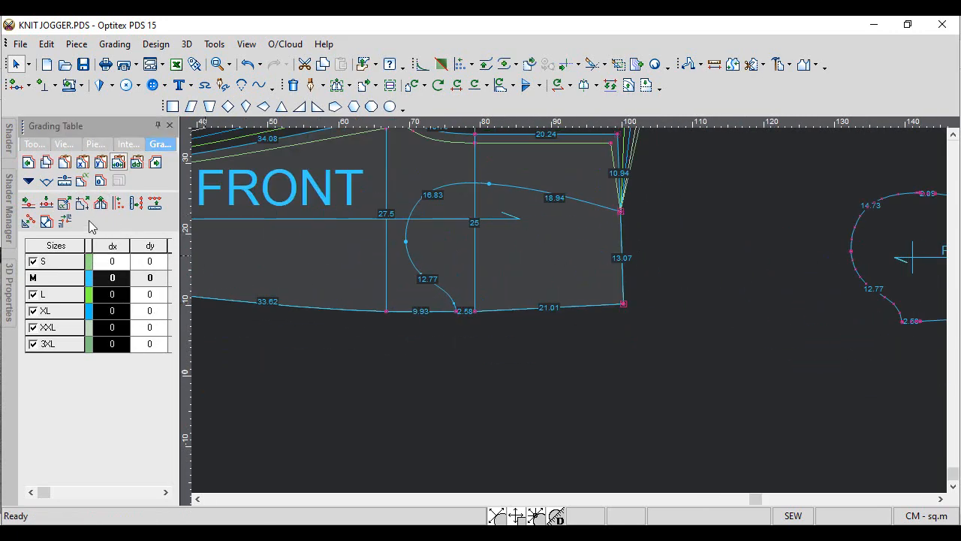
click(81, 180)
Paste the copied X grading onto the BACK piece's centre-back and side-seam waist corners
scroll(593, 243, down, 3)
scroll(552, 304, up, 3)
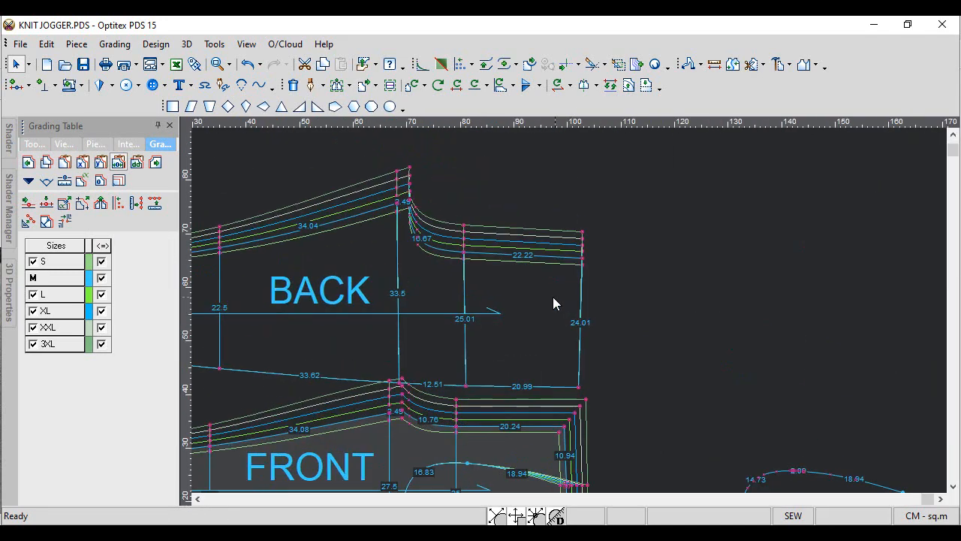
click(582, 258)
shift+click(578, 387)
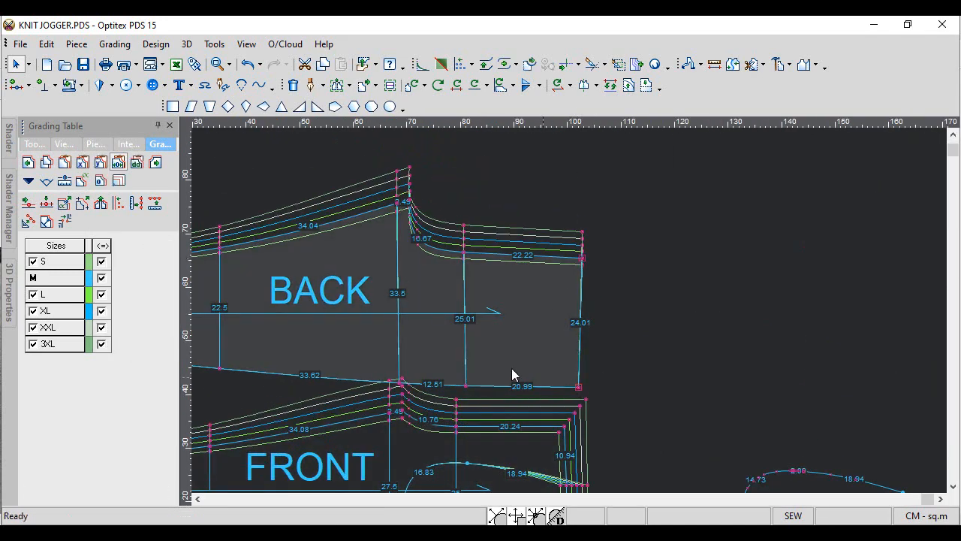
click(81, 180)
scroll(569, 310, down, 3)
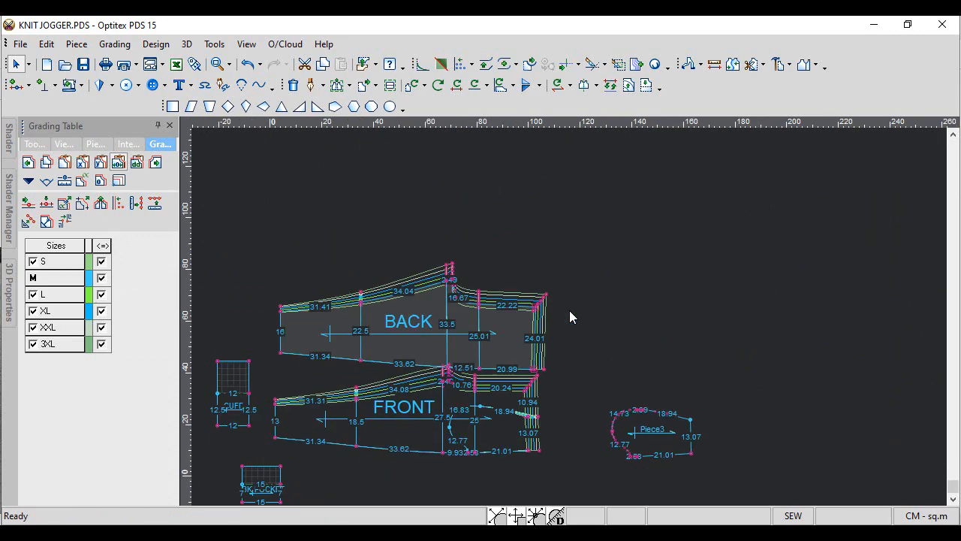
scroll(569, 310, up, 3)
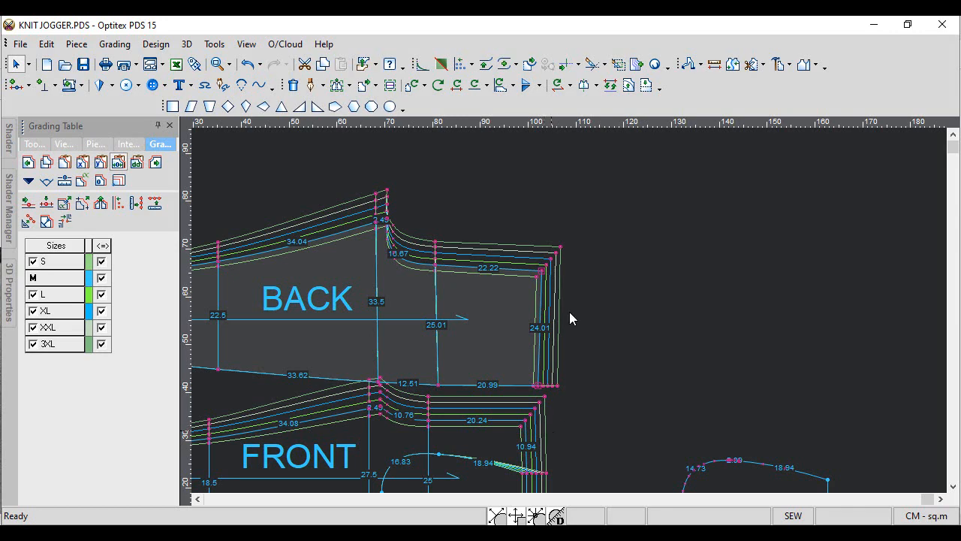
scroll(570, 318, down, 1)
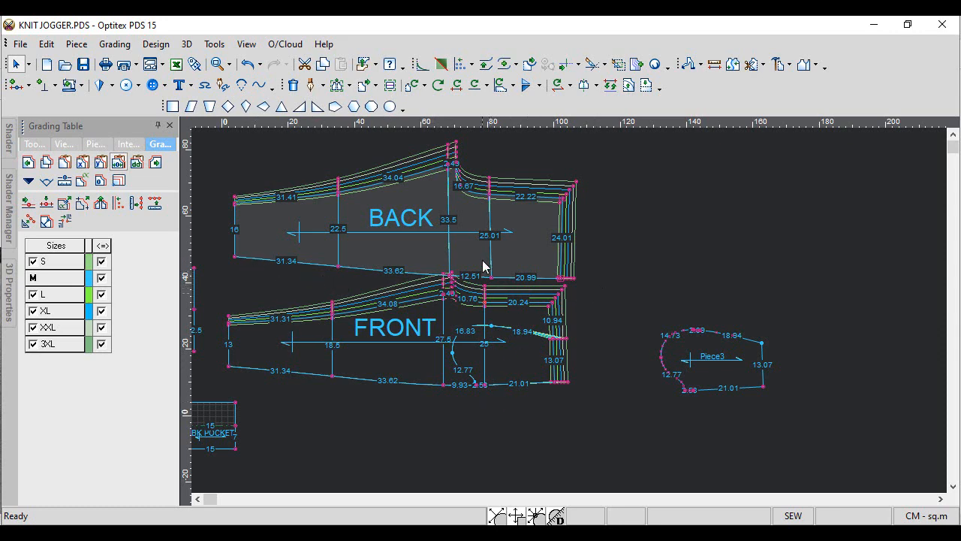
Set the BACK centre-back waist corner's dx grading to -1.25 for S and 1.25 for L through 3XL
scroll(570, 310, up, 1)
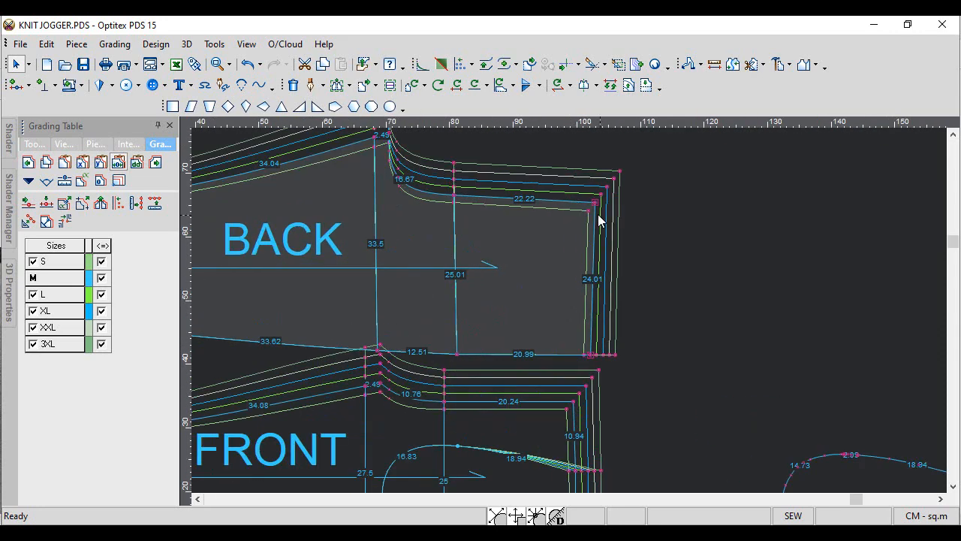
scroll(569, 312, up, 1)
click(573, 304)
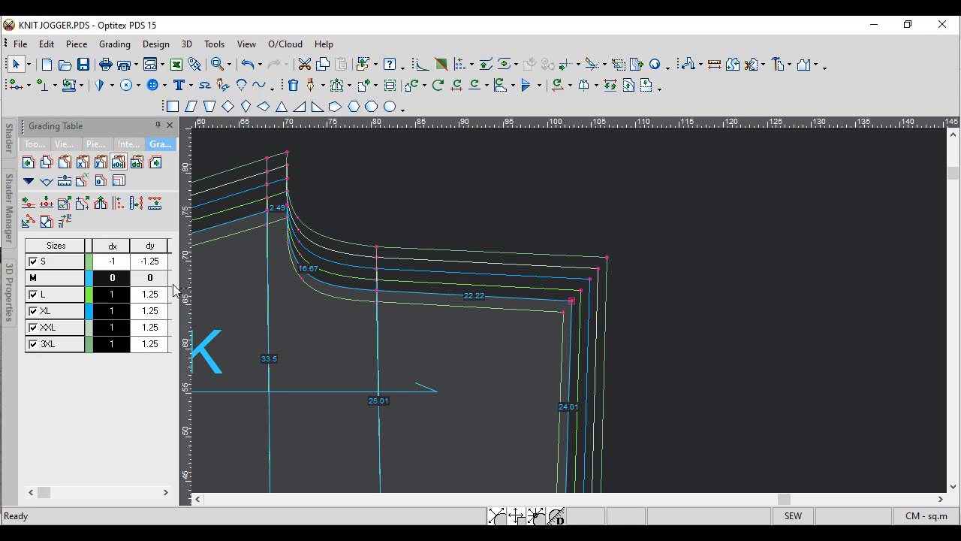
drag(105, 350, 126, 354)
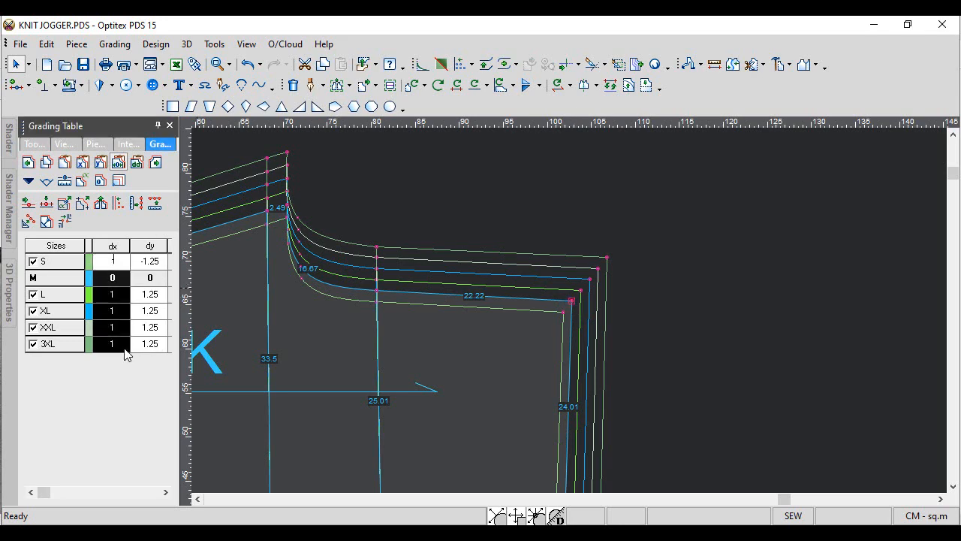
key(Return)
Try grading the BACK crotch point with dx -0.25 for S and 0.25 for L through 3XL
scroll(573, 306, down, 2)
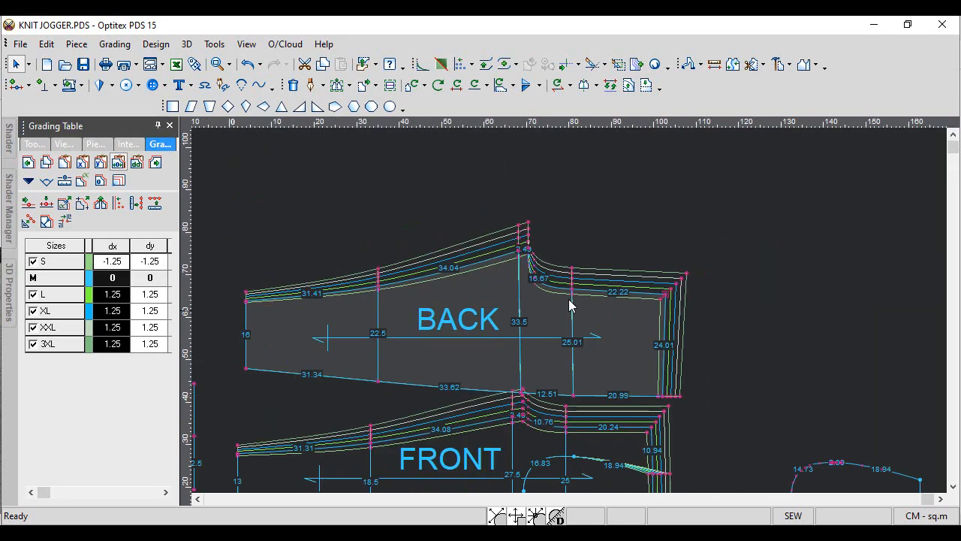
scroll(573, 314, up, 3)
click(509, 257)
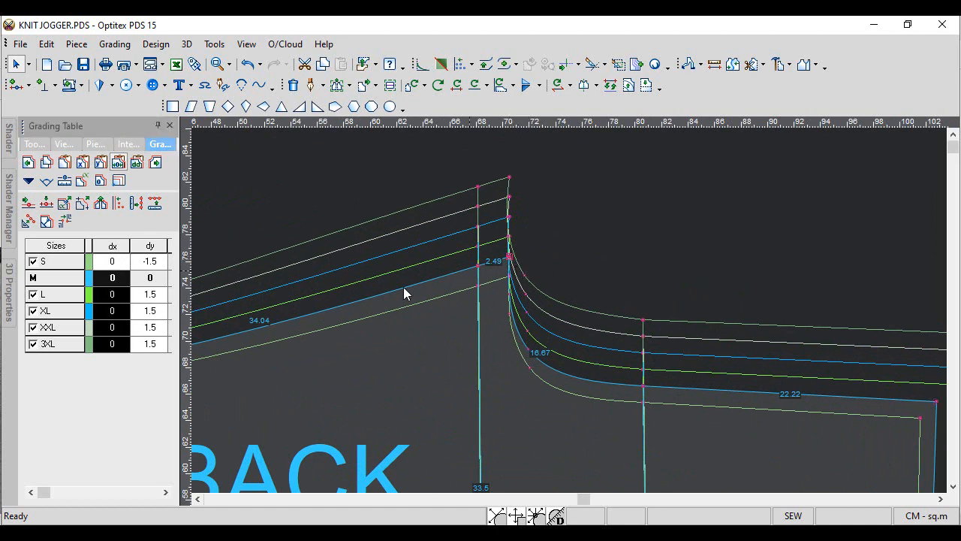
click(115, 319)
drag(111, 294, 114, 344)
text(0.25)
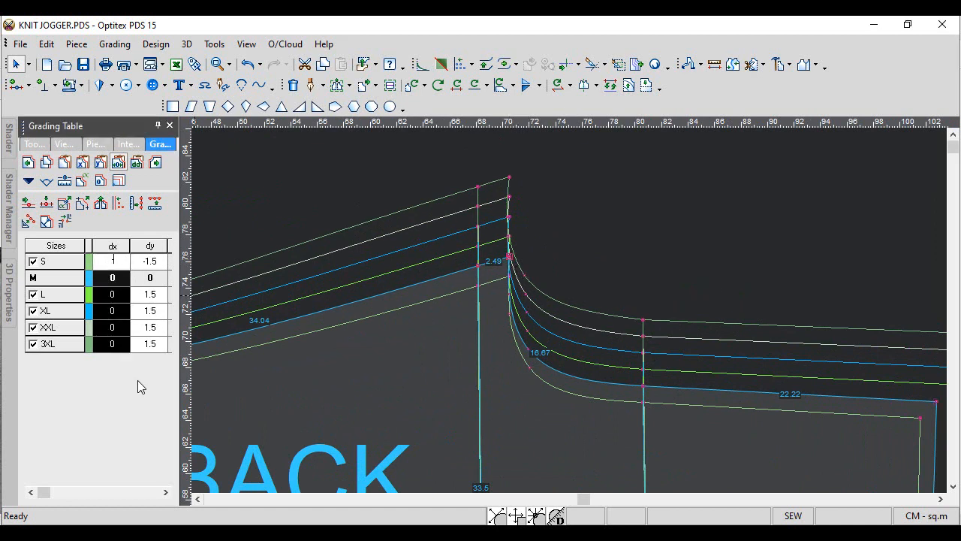
key(Return)
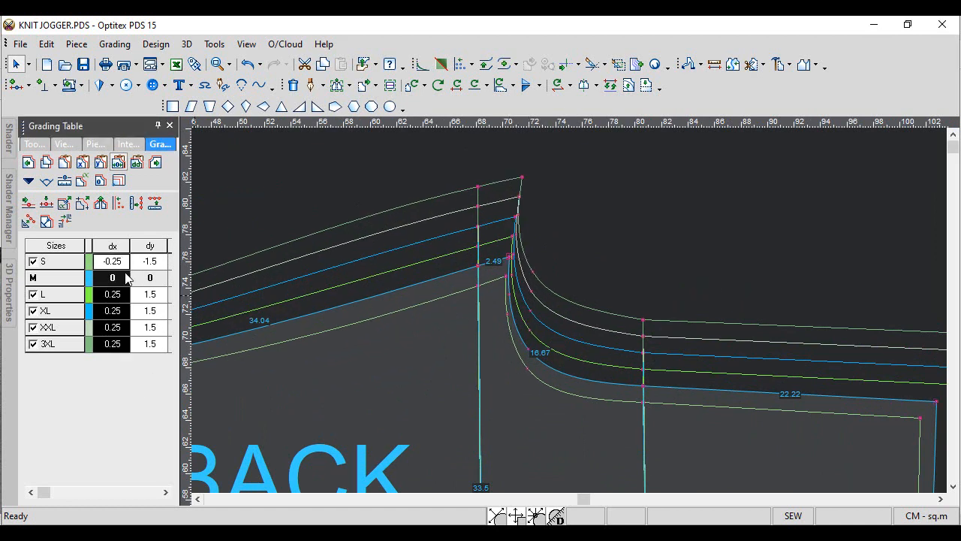
Set the BACK crotch point's dx grading to 0.25 for S and -0.25 for L through 3XL, and paste it onto the adjacent inseam thigh-line point
text(.25)
key(Return)
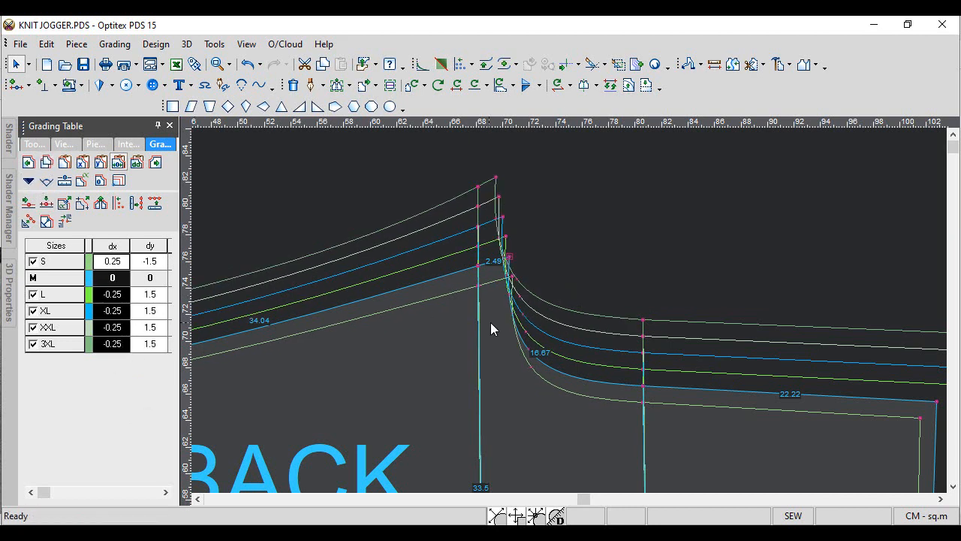
click(478, 266)
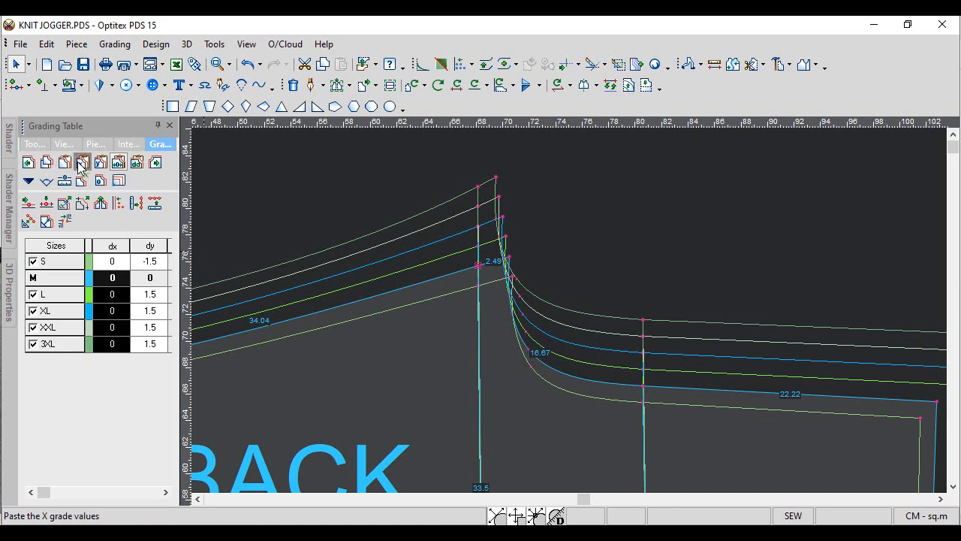
click(83, 163)
Switch to the KNIT JOGGER.pdf spec sheet and check the rise, inseam and pocket opening grading rows
scroll(571, 323, down, 5)
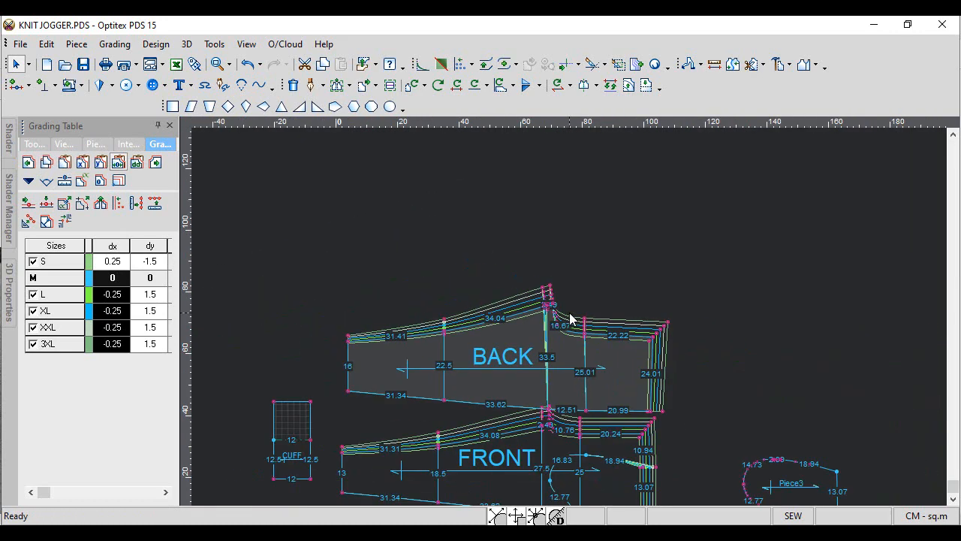
scroll(570, 319, down, 3)
scroll(570, 319, up, 4)
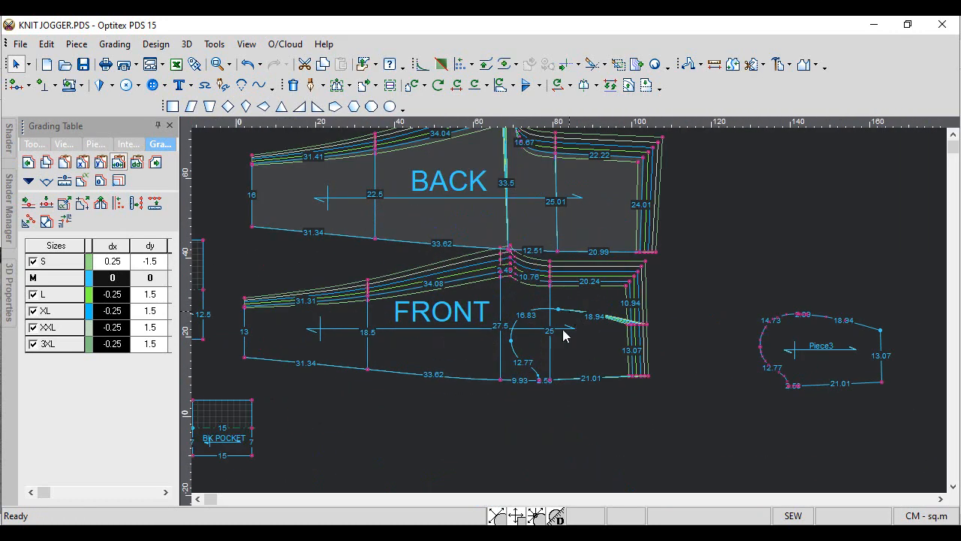
click(326, 532)
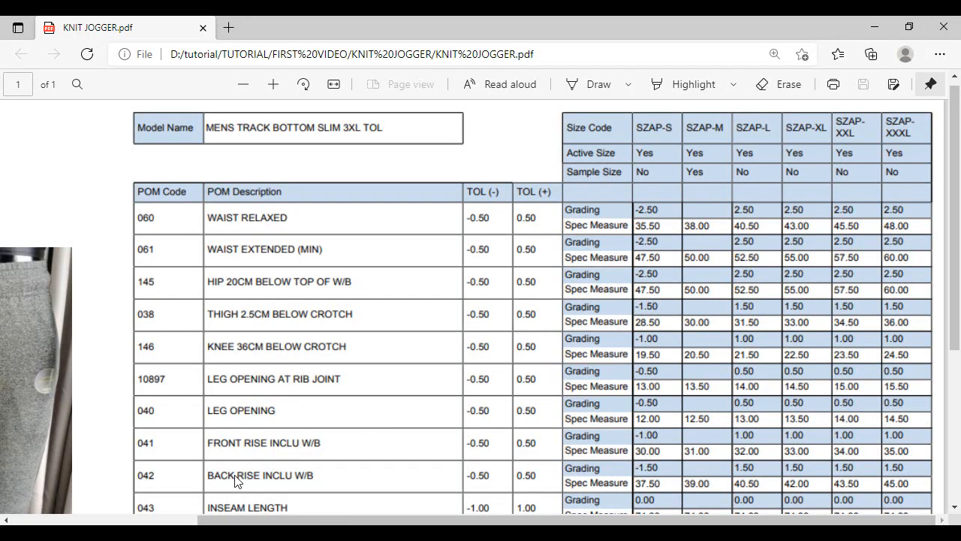
scroll(482, 457, down, 1)
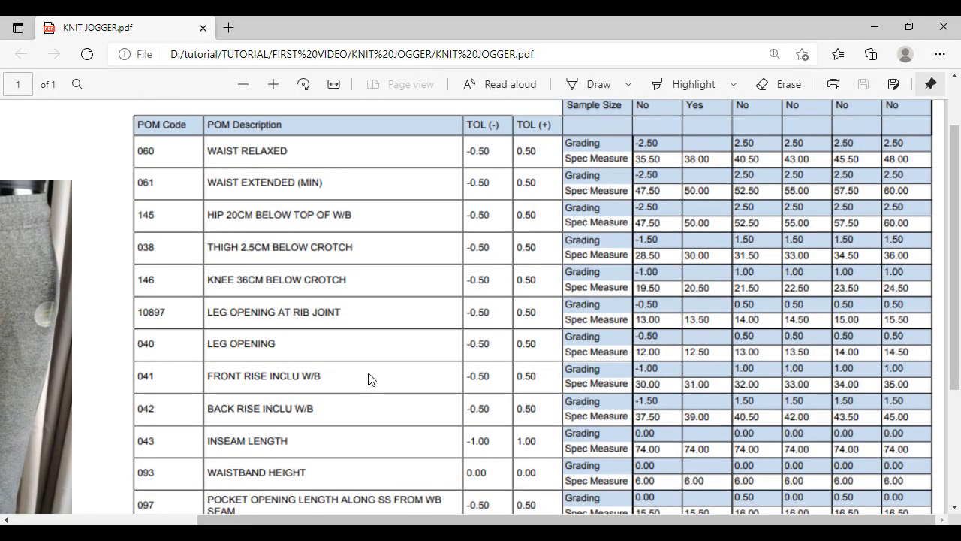
scroll(380, 372, down, 2)
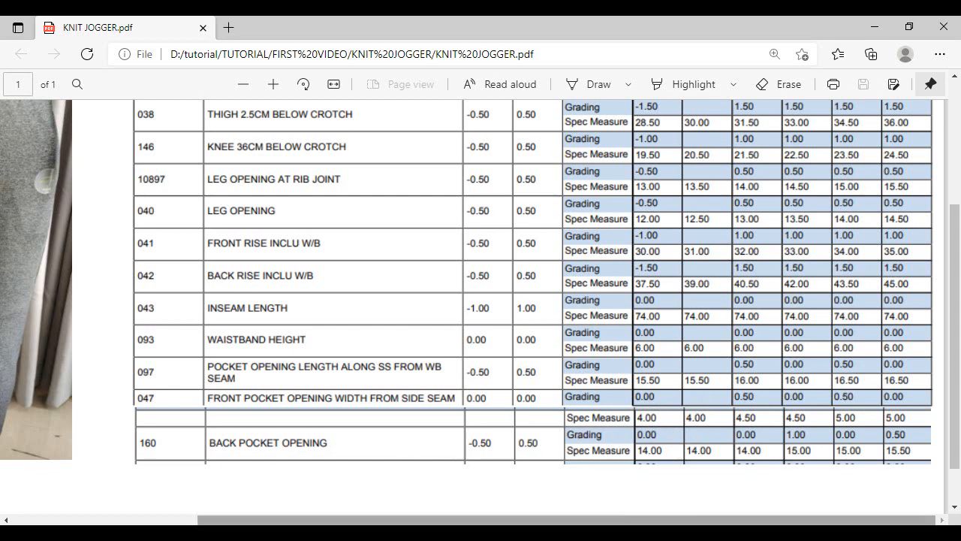
Return to Optitex PDS and grade both lower corners of the BK POCKET with dy 0.25 for S and -0.25 for L through 3XL
click(635, 535)
scroll(518, 378, down, 3)
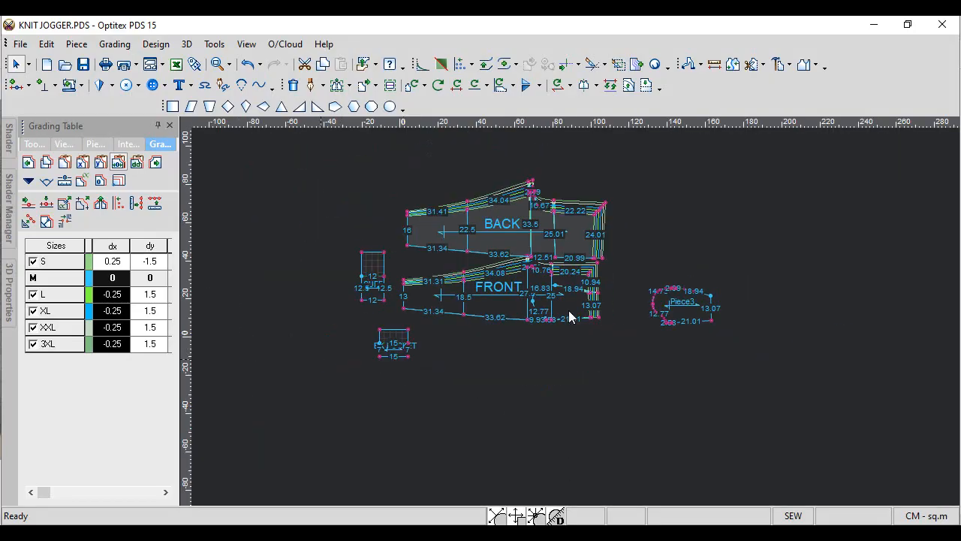
scroll(368, 362, up, 5)
click(729, 284)
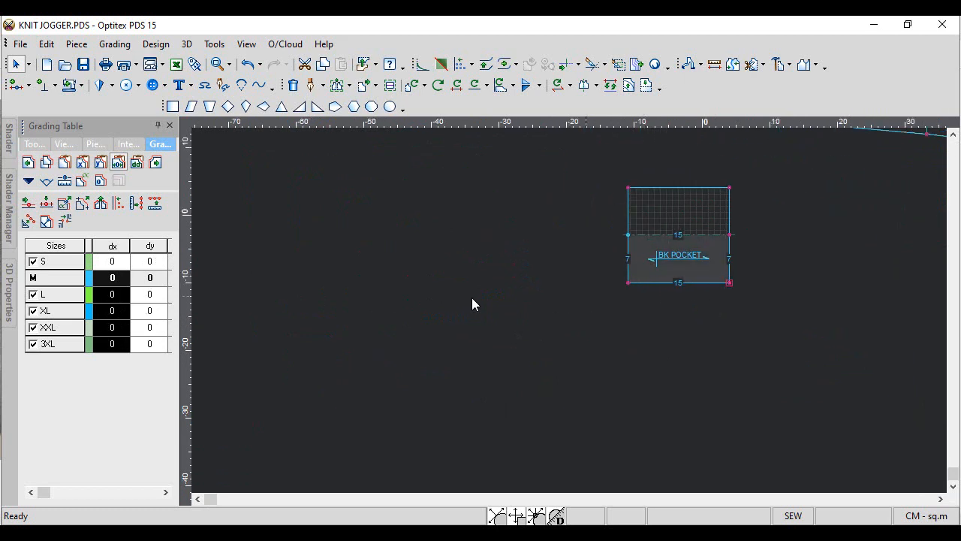
click(150, 278)
text(0.25)
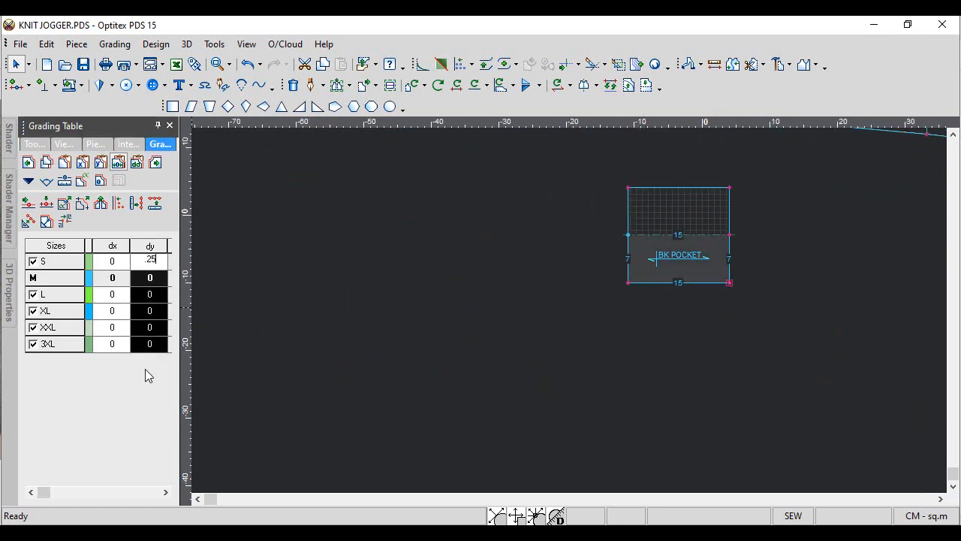
key(Return)
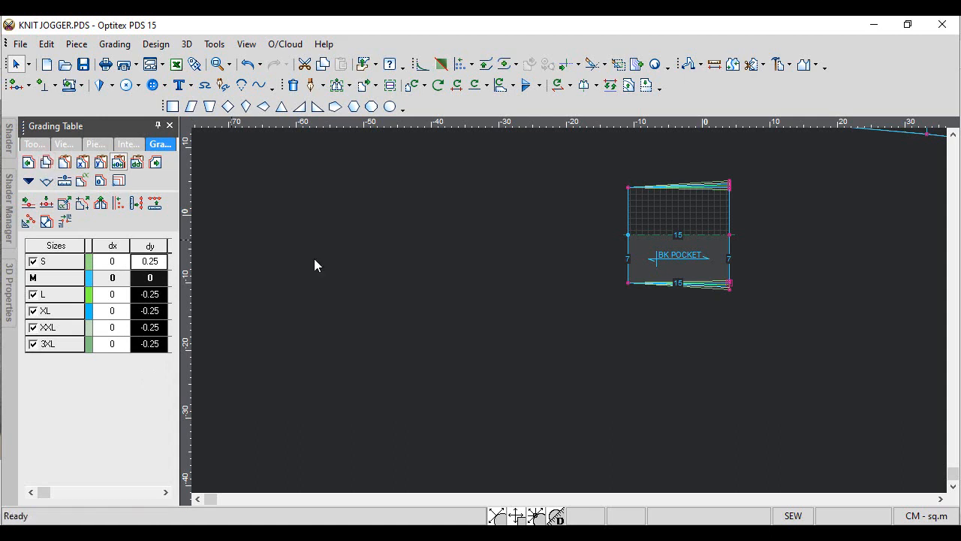
click(99, 162)
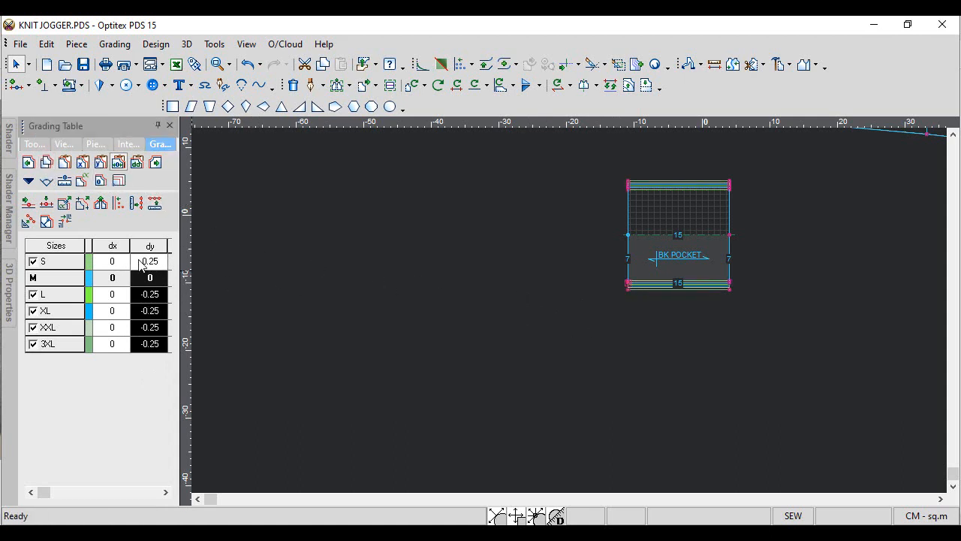
Set the BK POCKET lower-left corner's dx to 0.5 for S and -0.5 for L through 3XL, and paste it onto the fold line's left end
drag(113, 261, 112, 344)
text(0.5)
key(Return)
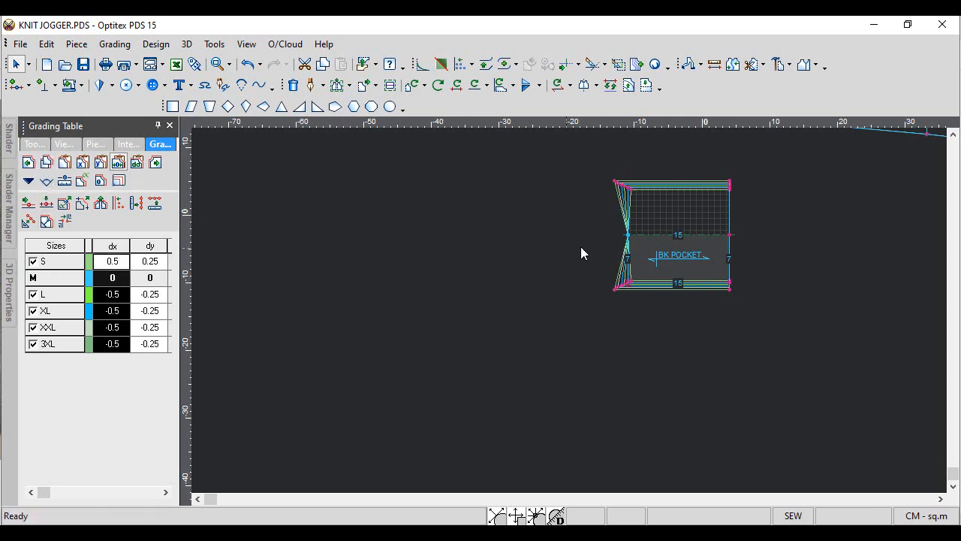
click(82, 162)
Grade the CUFF's lower-right corner with dy 0.5 for S and -0.5 for L through 3XL, and paste the Y values onto its lower-left corner
scroll(644, 303, down, 2)
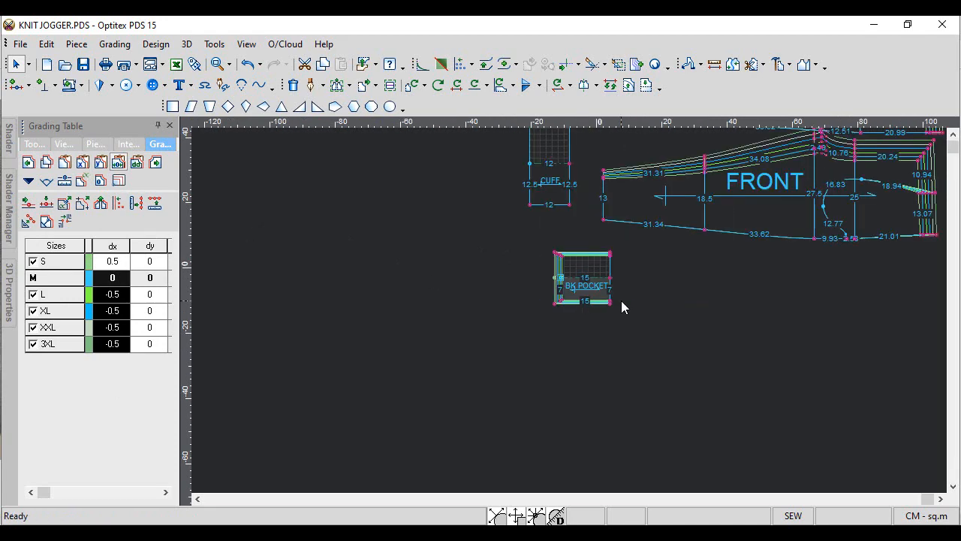
scroll(571, 312, up, 3)
click(447, 248)
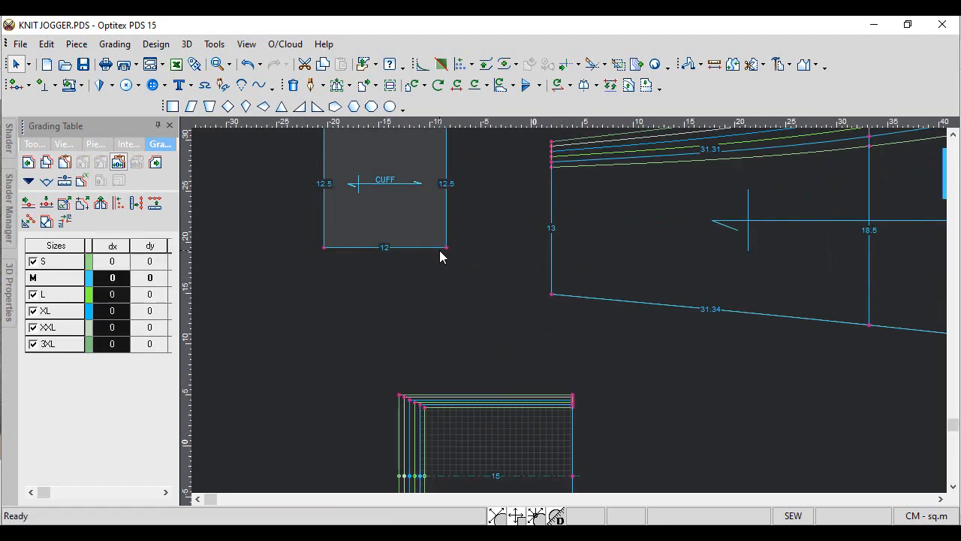
drag(151, 265, 143, 349)
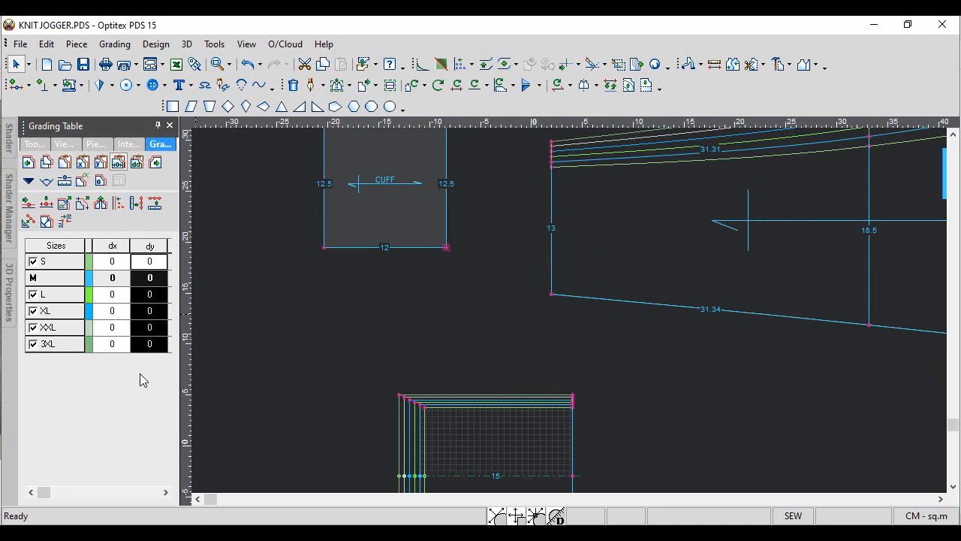
text(.5)
key(Return)
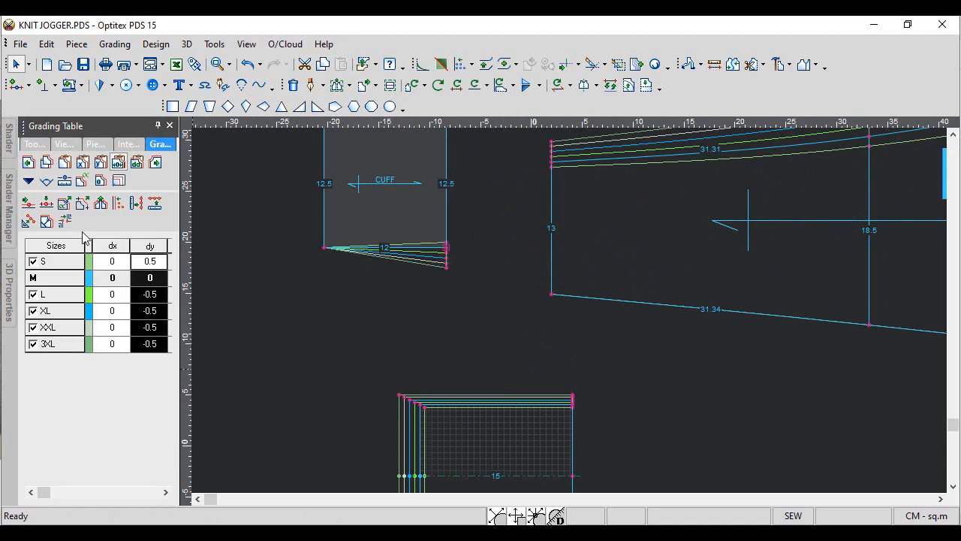
click(324, 249)
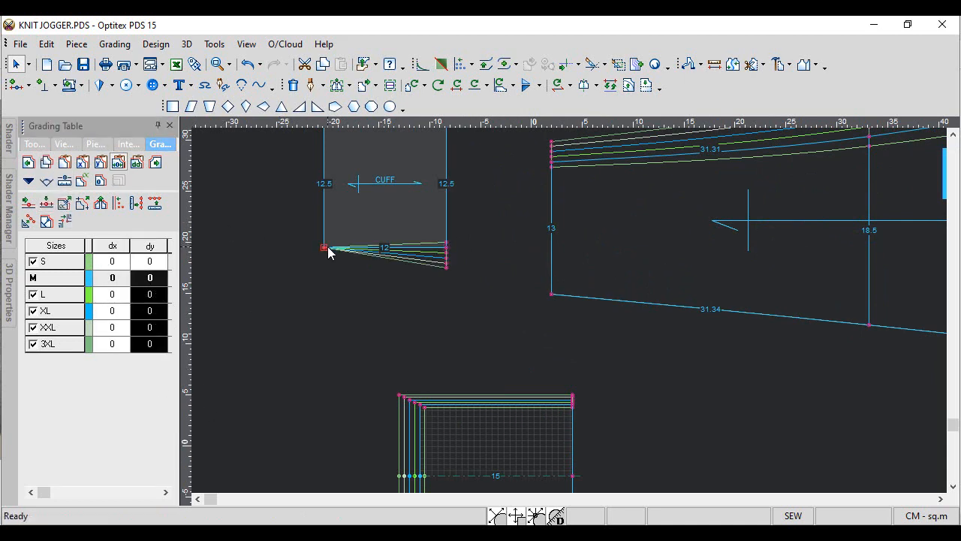
click(100, 163)
Set the dy grading of Piece3's lower-right corner to 0.5 for S and -0.5 for L through 3XL
scroll(571, 315, down, 5)
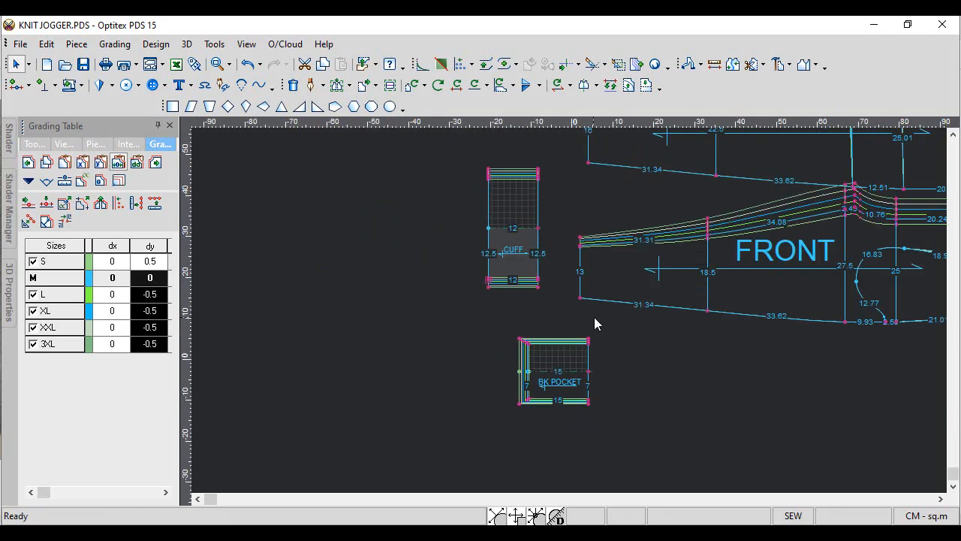
scroll(689, 308, up, 1)
scroll(840, 319, up, 1)
scroll(570, 312, up, 1)
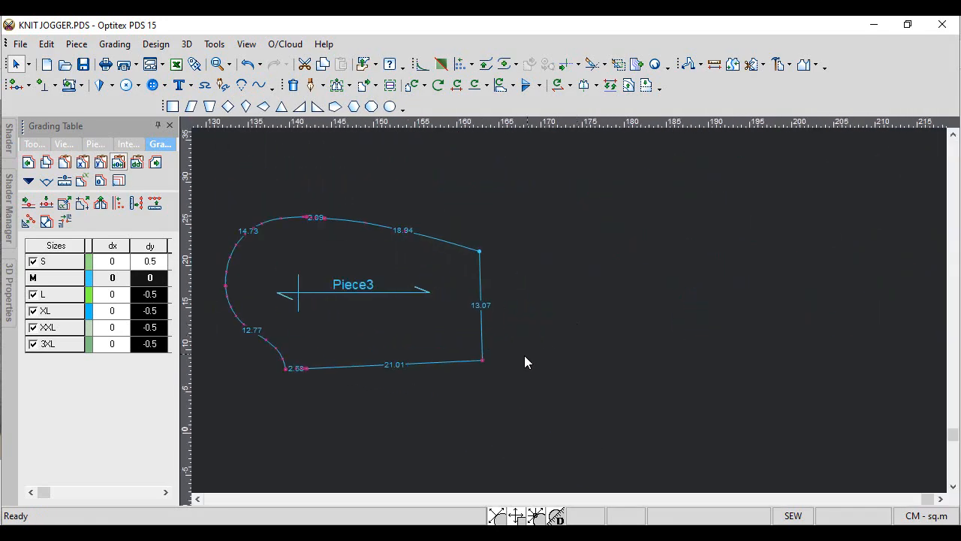
click(484, 360)
drag(151, 267, 148, 350)
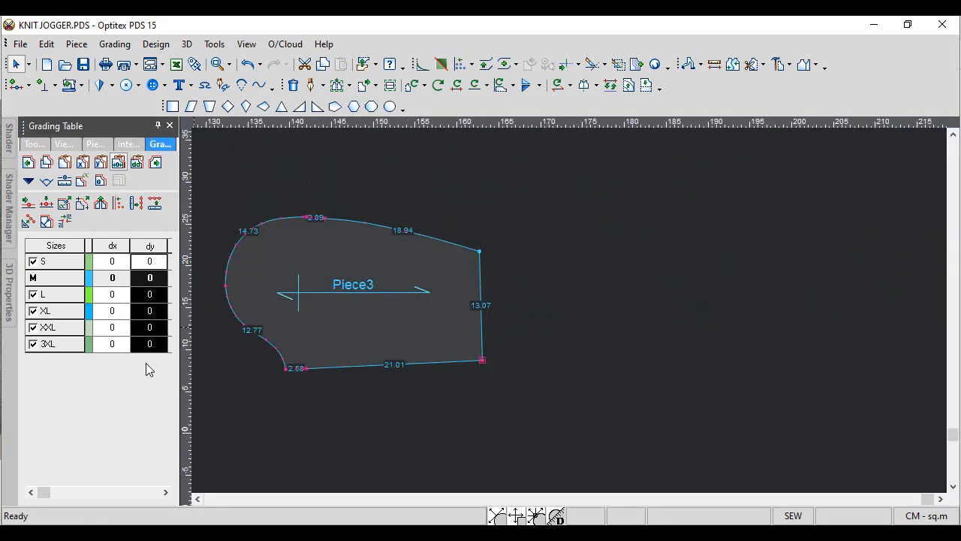
text(.5)
key(Return)
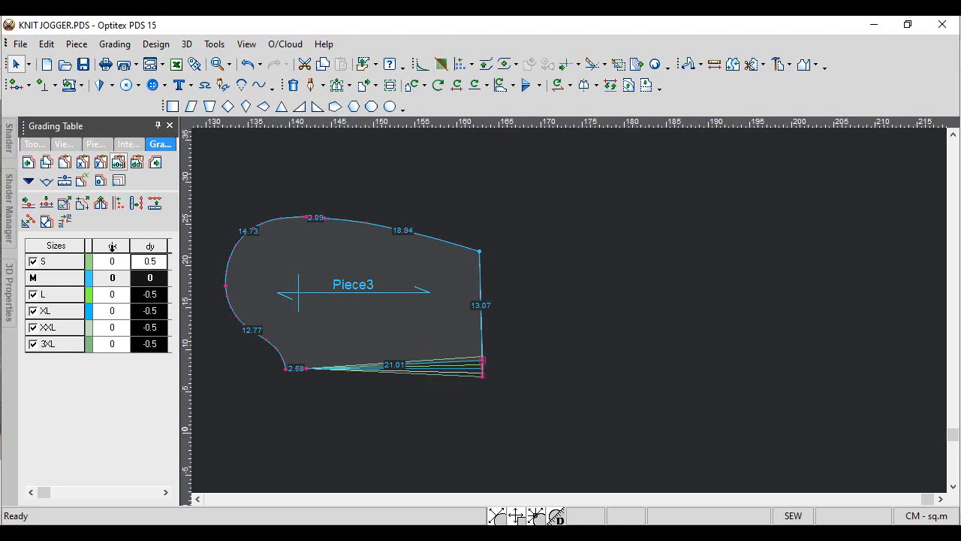
Paste the Y grading onto both end points of the short 2.68 segment on Piece3's lower edge
scroll(578, 323, up, 1)
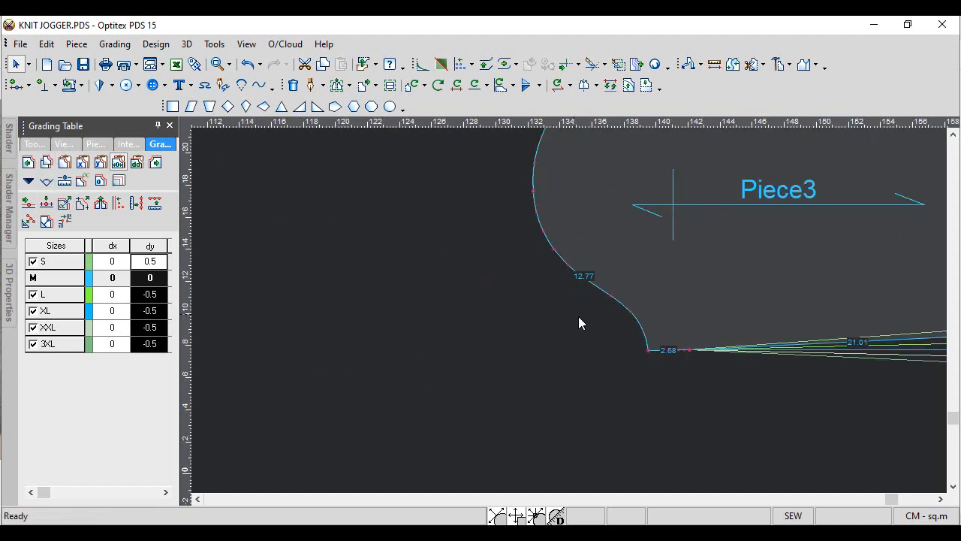
click(689, 350)
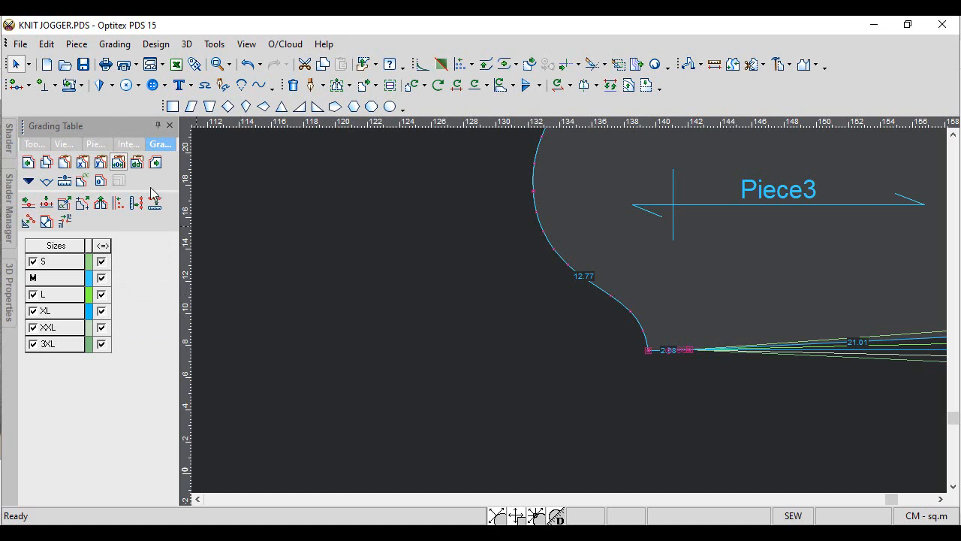
click(101, 162)
Set the dx grading of Piece3's lower-left corner to 0.5 for S and -0.5 for L through 3XL
scroll(479, 296, down, 3)
scroll(691, 291, up, 1)
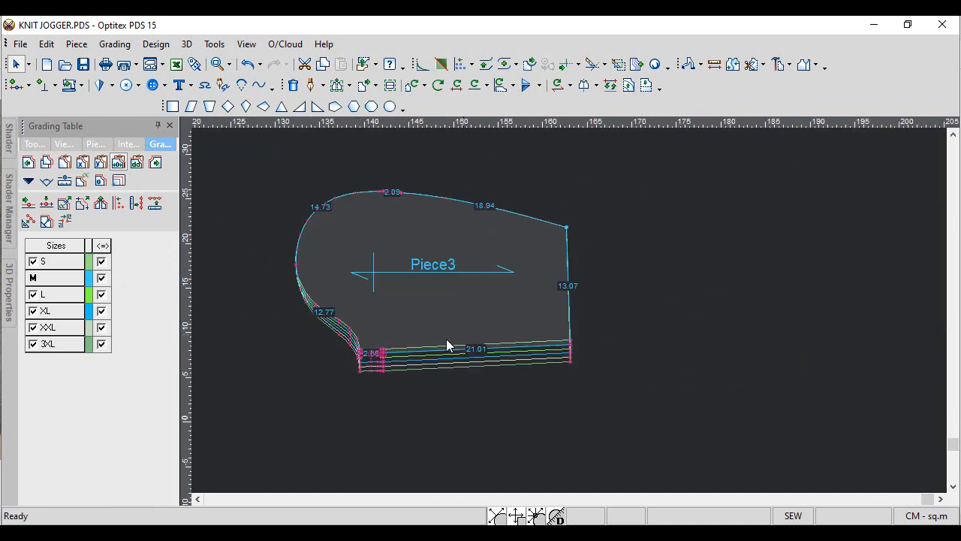
click(360, 353)
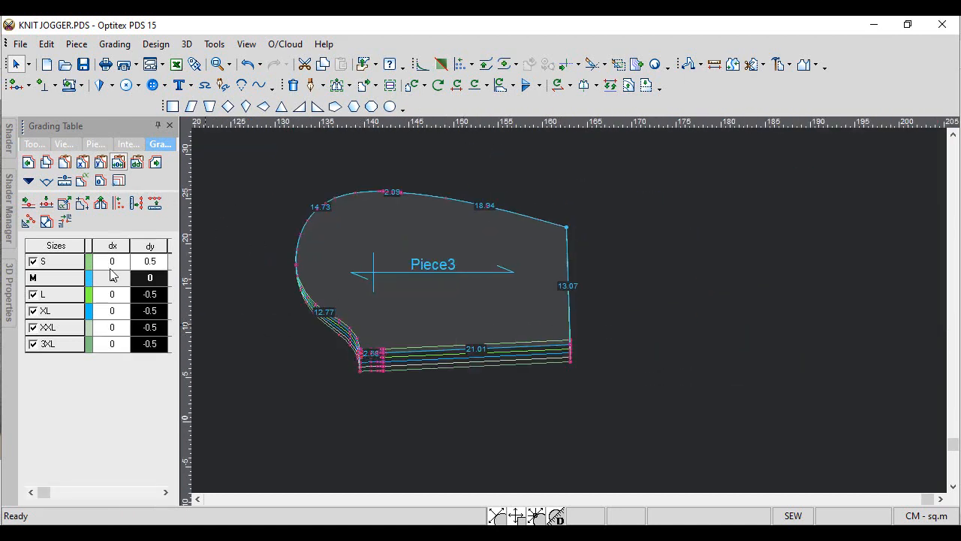
drag(112, 263, 105, 371)
text(.5)
key(Return)
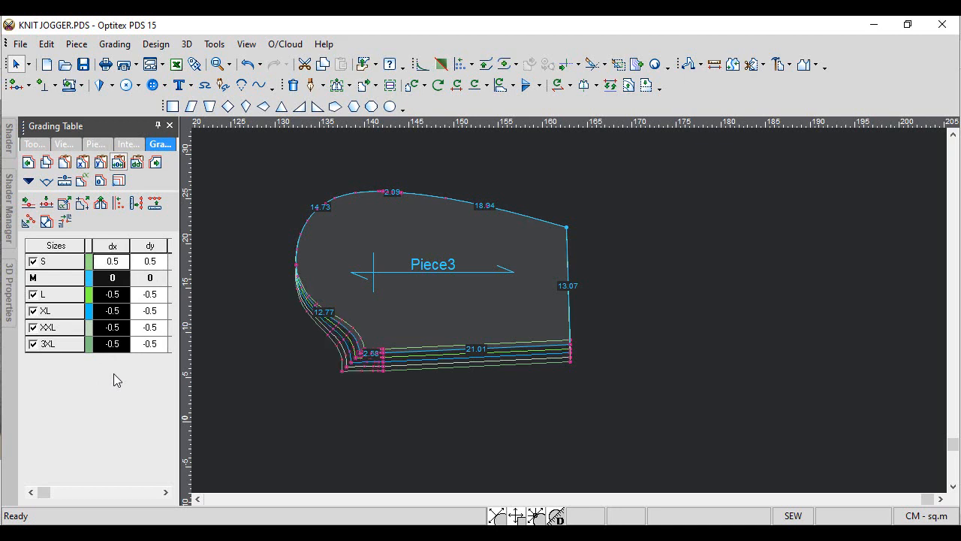
Paste the X grading onto all points of Piece3's upper-left curve, from its leftmost point to the start of the short top segment
click(295, 266)
click(387, 195)
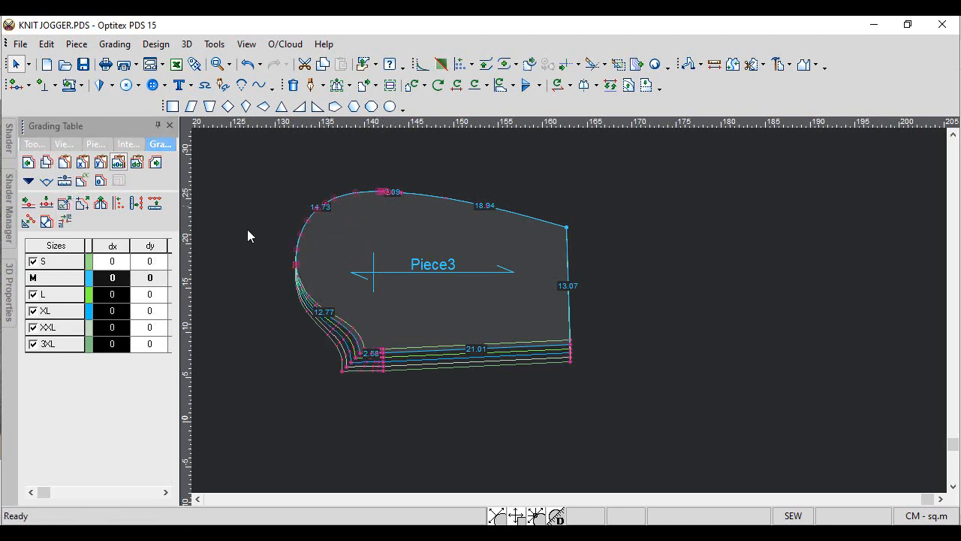
click(82, 162)
scroll(579, 309, down, 2)
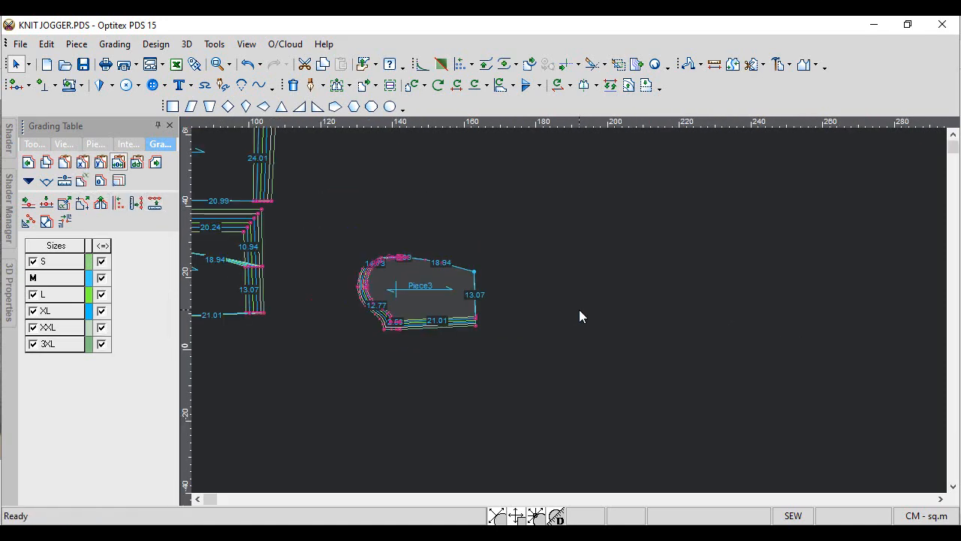
scroll(580, 308, down, 2)
scroll(409, 285, up, 2)
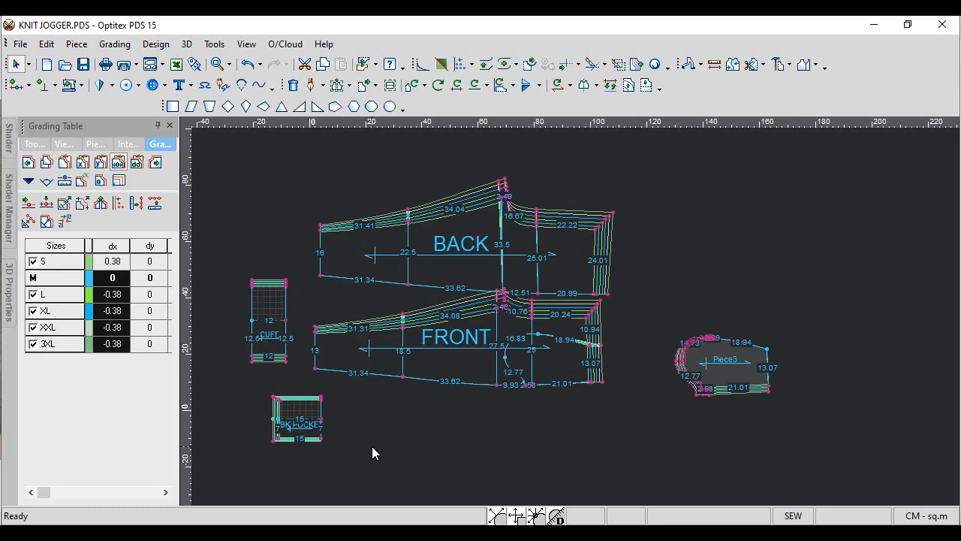
Switch to KNIT JOGGER.pdf, examine the garment photo beside the measurement chart, and return to the pattern file
key(alt+Tab)
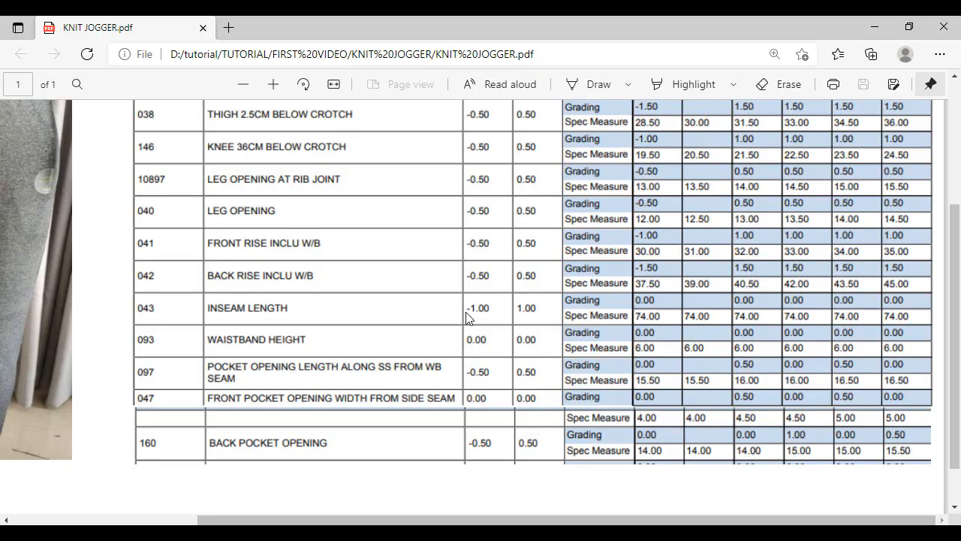
scroll(305, 305, up, 5)
drag(409, 517, 151, 403)
scroll(165, 358, down, 3)
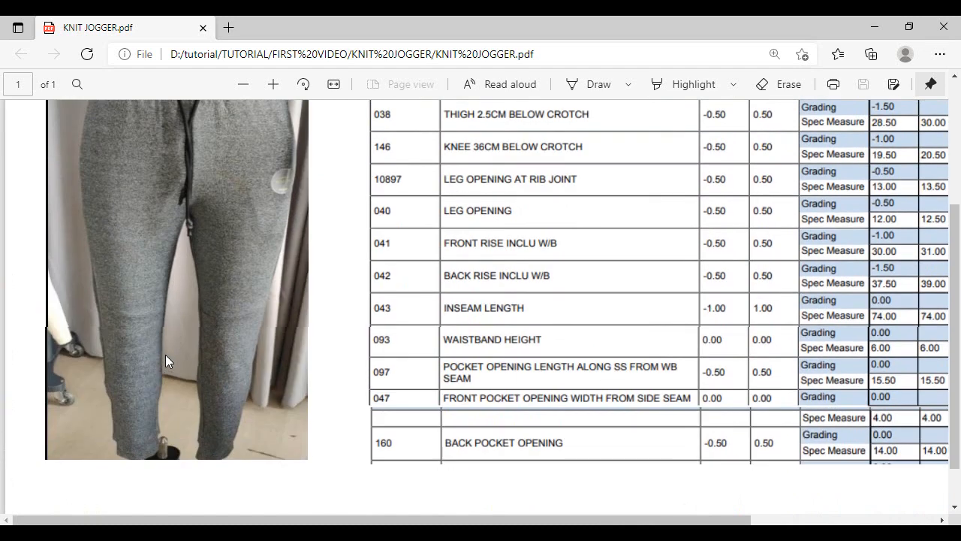
scroll(165, 354, up, 1)
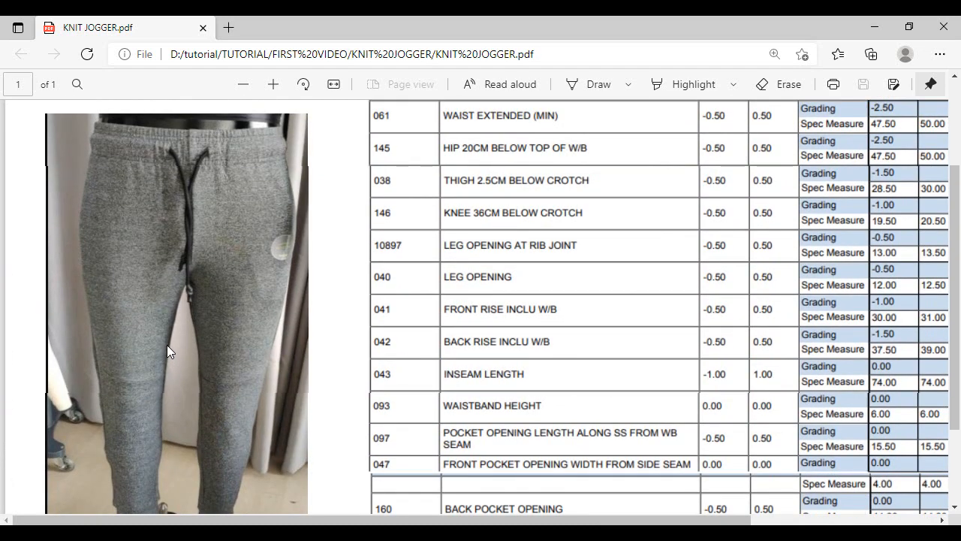
ctrl+scroll(143, 198, up, 3)
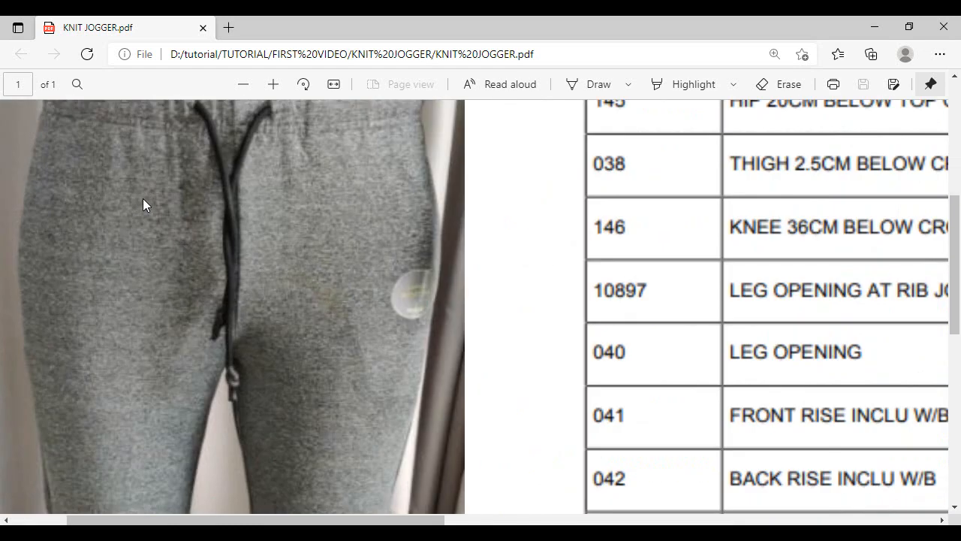
ctrl+scroll(143, 198, up, 2)
ctrl+scroll(231, 207, down, 3)
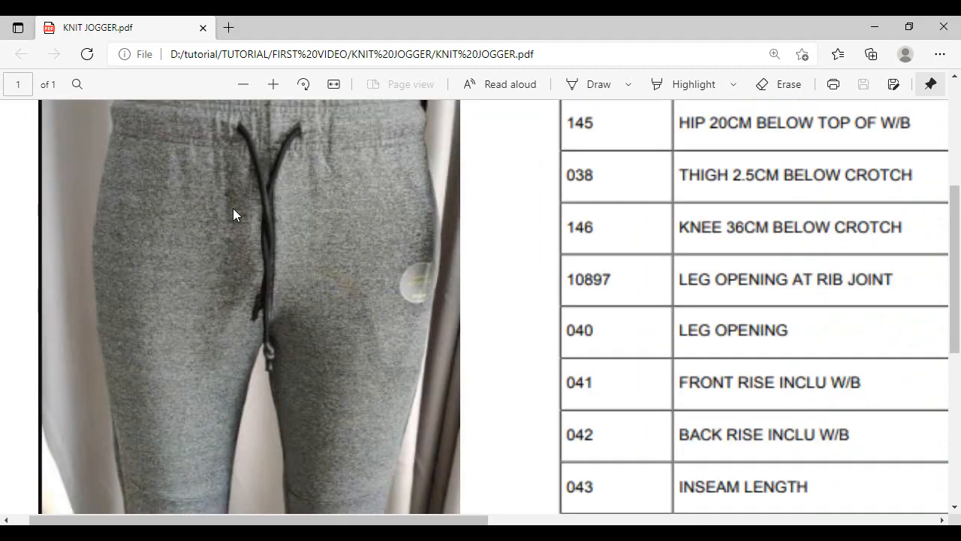
ctrl+scroll(233, 208, down, 3)
click(634, 533)
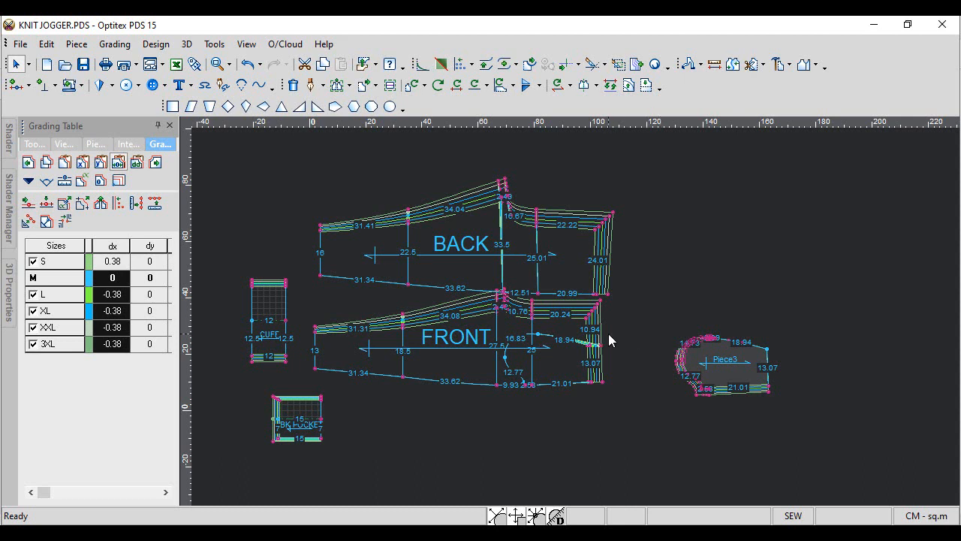
Open the piece properties of Piece3
key(space)
double_click(757, 375)
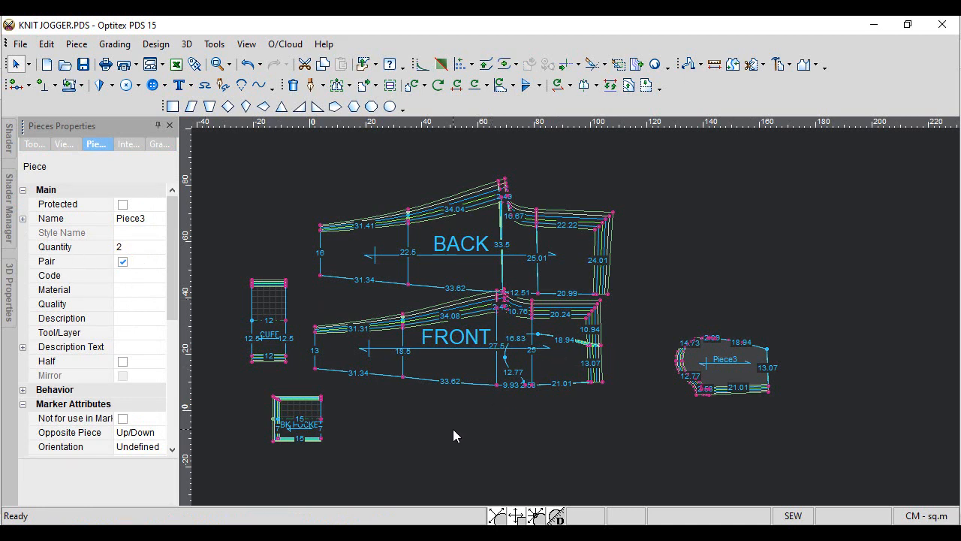
click(603, 534)
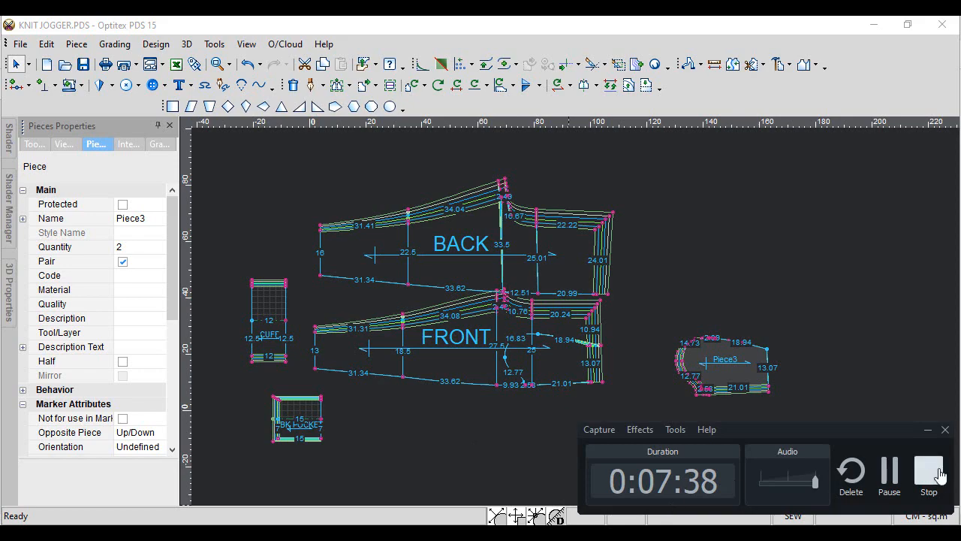